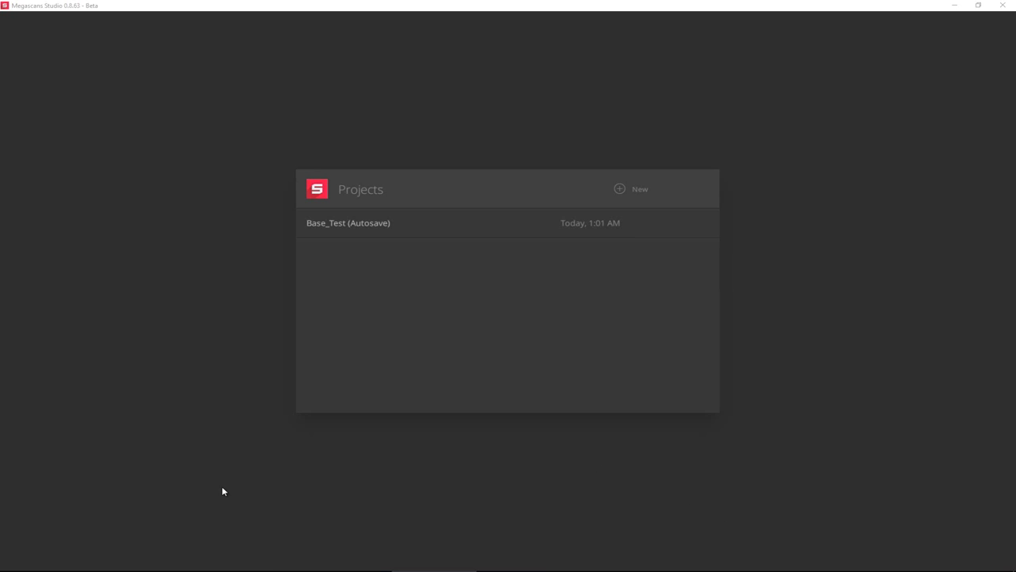
Step: Switch to the Firefox window and look over the Quixel Megascans home page
mouse_move(262, 567)
click(262, 540)
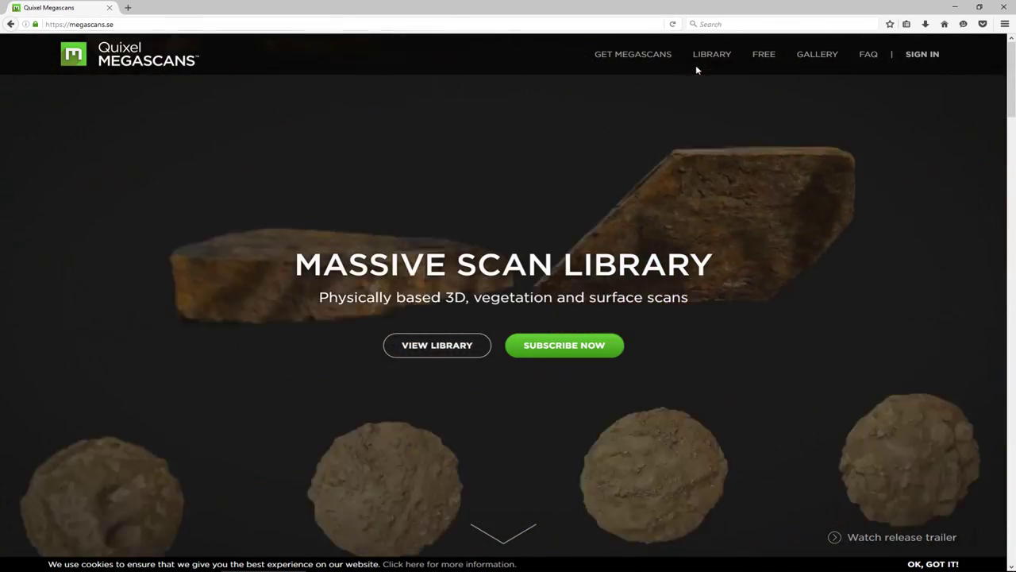
mouse_move(672, 59)
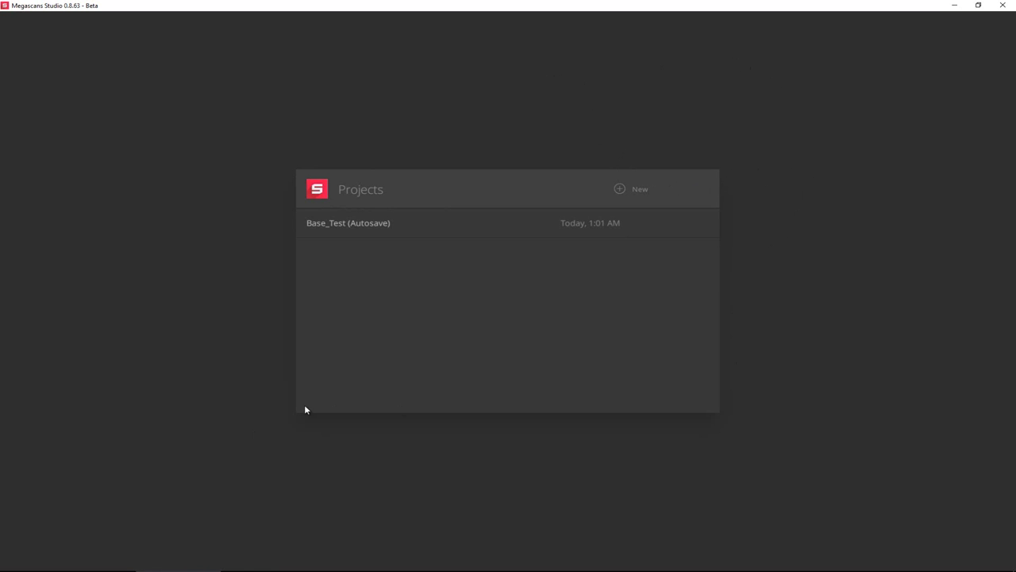
Step: Start a new project in Megascans Studio and name it Testing_Project
click(620, 190)
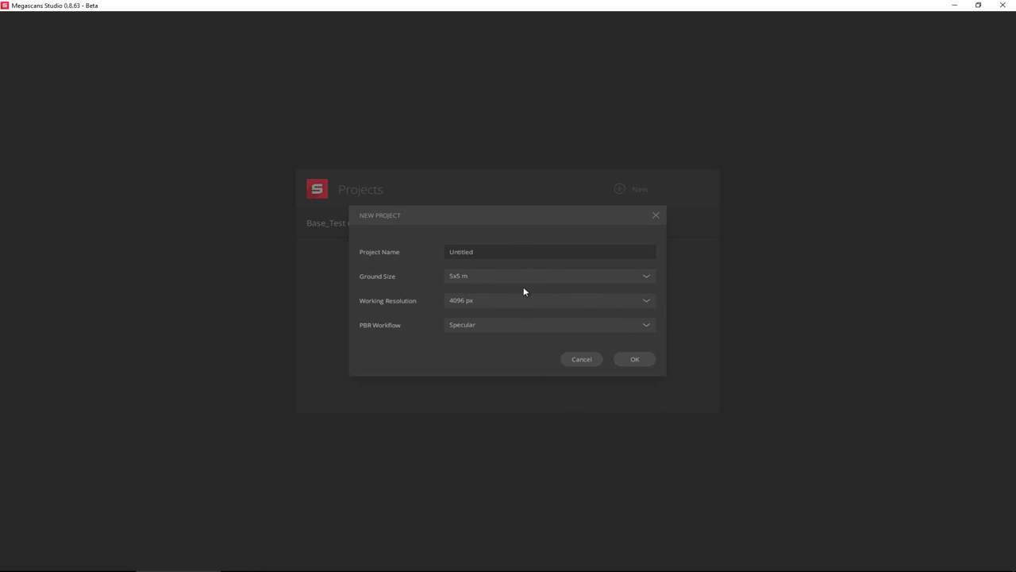
double_click(498, 251)
text(Tes)
text(tomg)
key(BackSpace)
key(BackSpace)
key(BackSpace)
text(ing_Project)
Step: Create the project with a 5x5 m ground size, 4096 px working resolution and the Specular PBR workflow
click(454, 276)
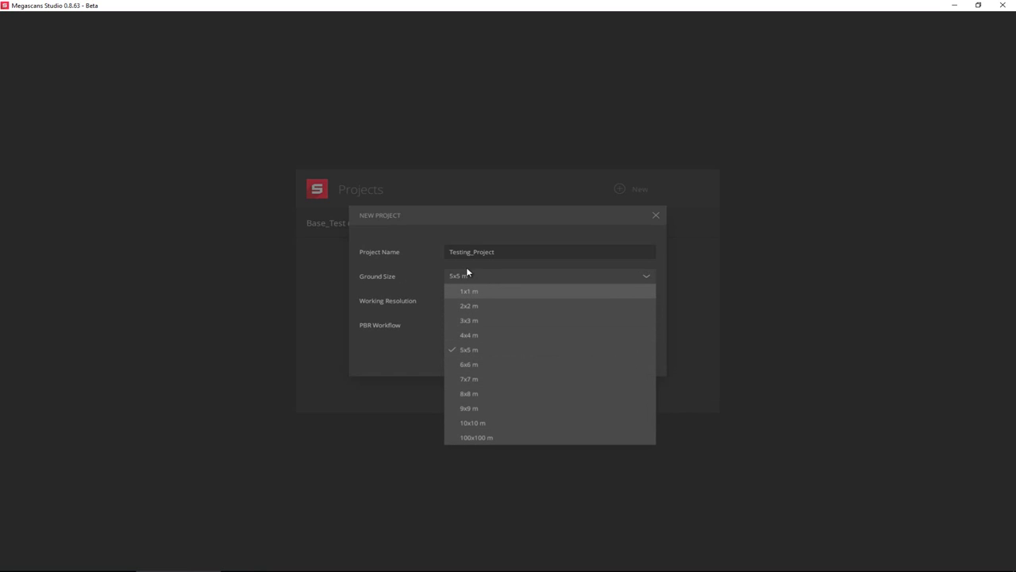
click(474, 353)
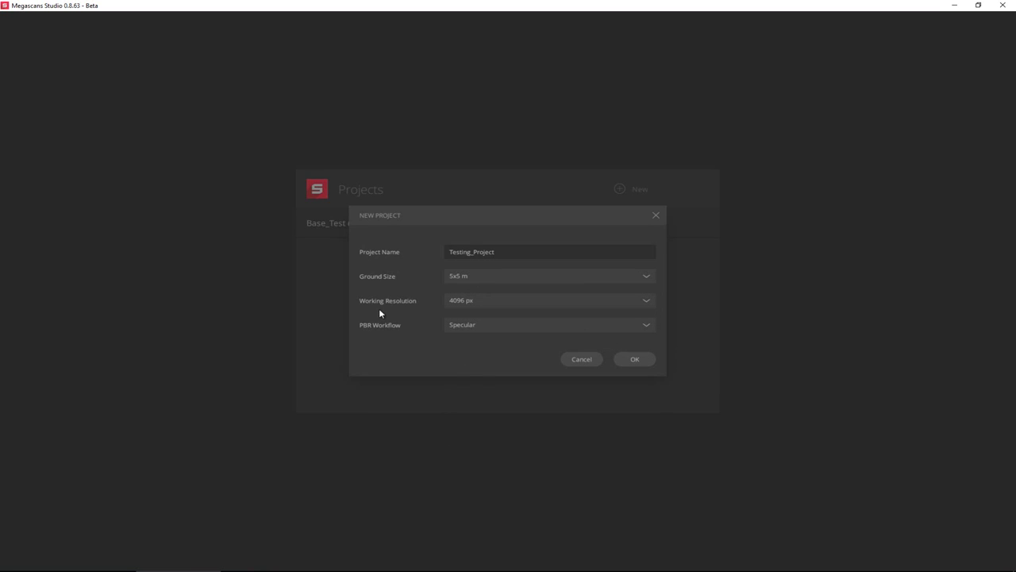
click(481, 305)
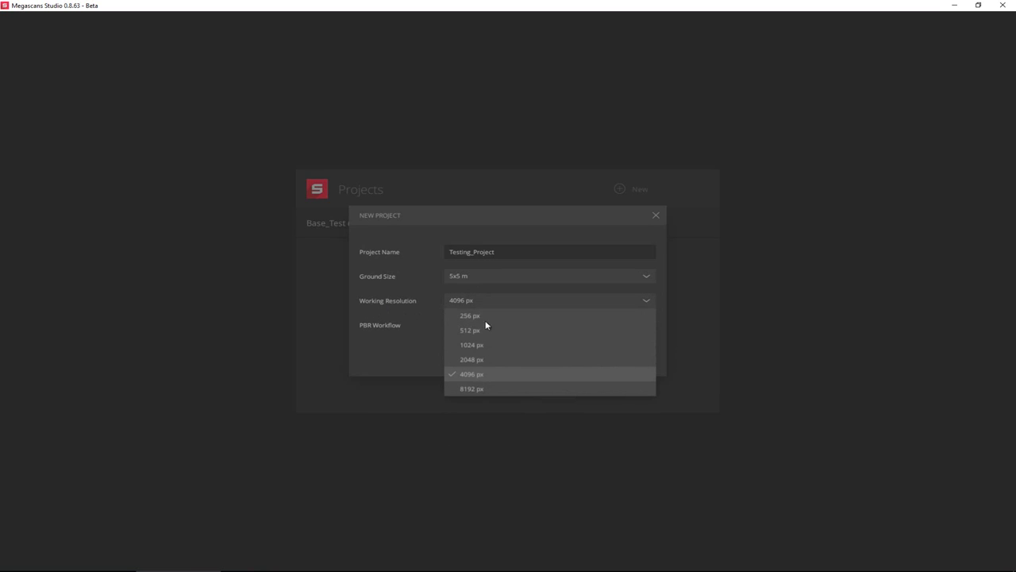
click(482, 374)
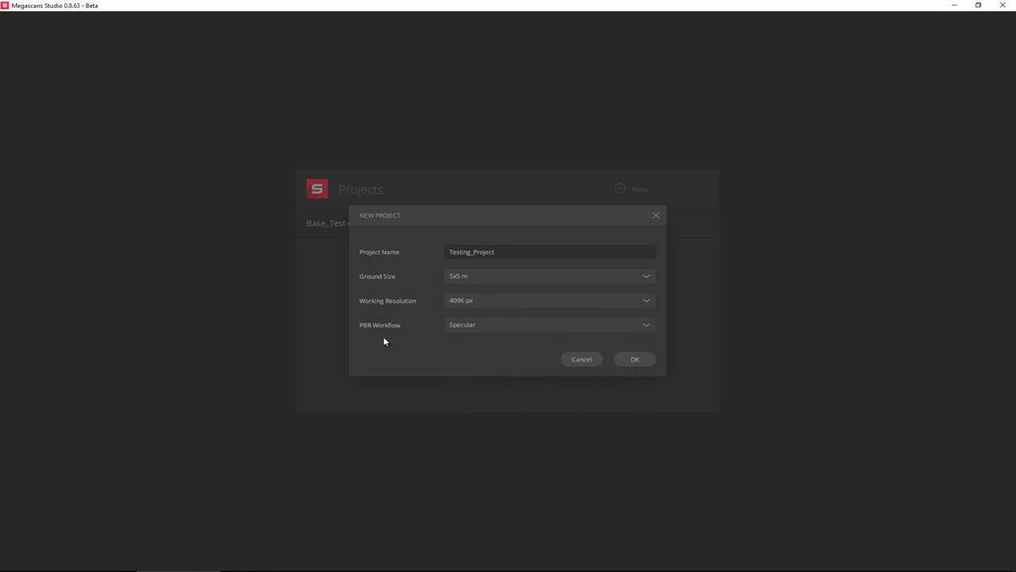
click(491, 329)
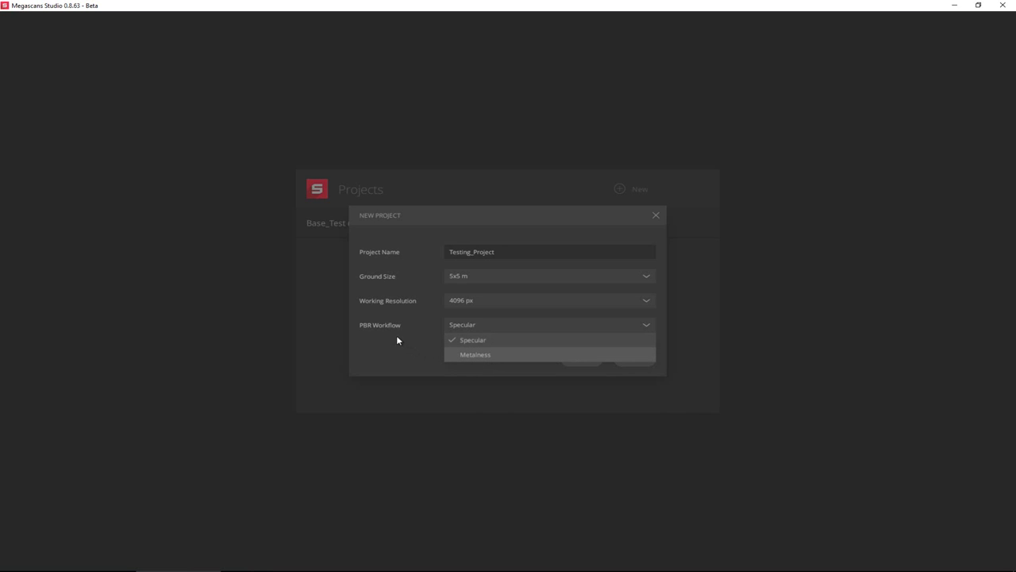
click(473, 341)
click(651, 359)
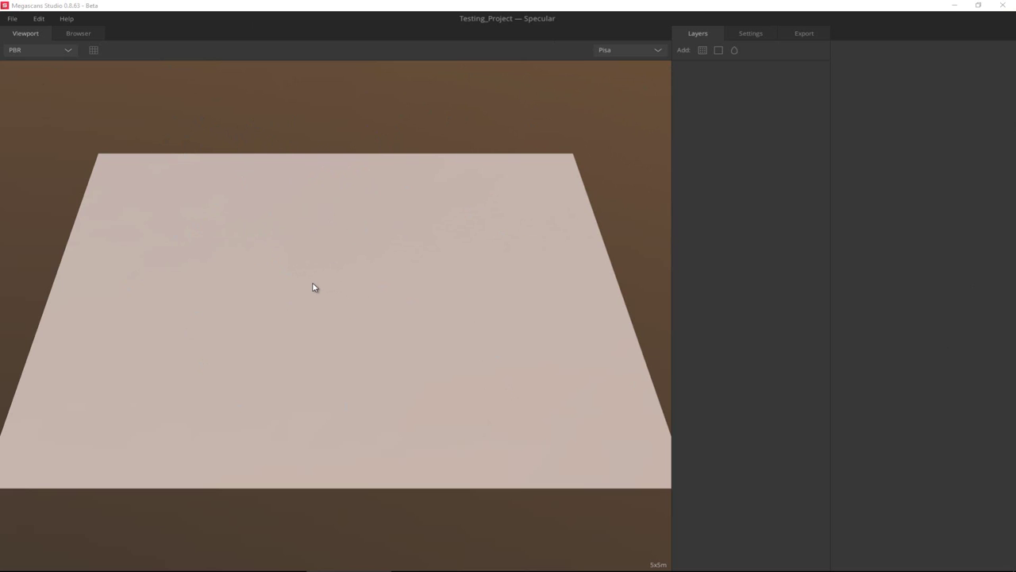
Step: Examine the empty ground plane in the viewport from several angles and distances
drag(315, 275, 259, 297)
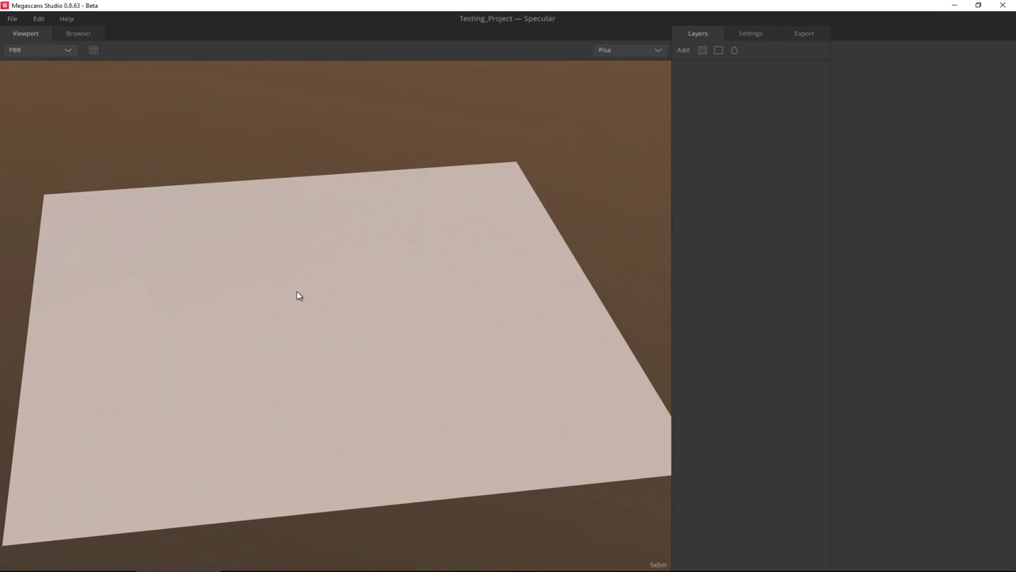
drag(313, 281, 322, 382)
right_drag(320, 382, 307, 282)
mouse_move(307, 283)
mouse_down()
mouse_move(268, 277)
mouse_move(288, 278)
mouse_up()
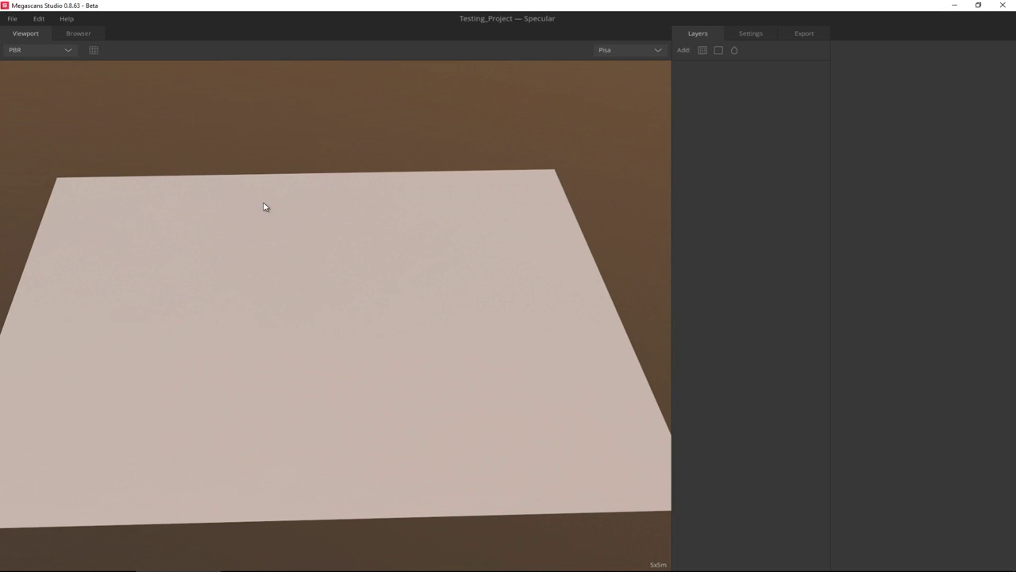
mouse_move(265, 236)
mouse_down()
mouse_move(277, 240)
mouse_move(260, 237)
mouse_up()
drag(261, 293, 288, 294)
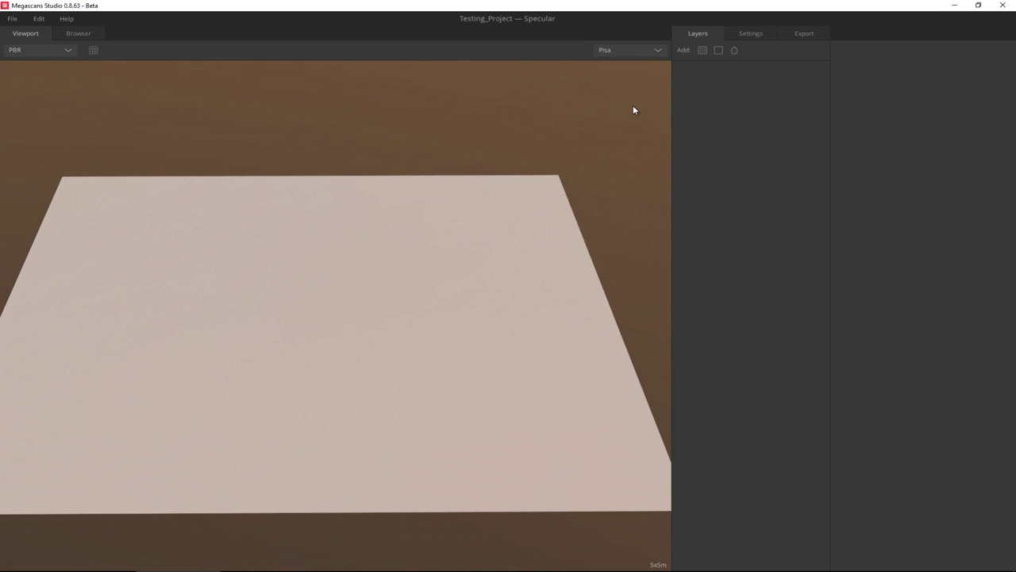
drag(268, 223, 288, 230)
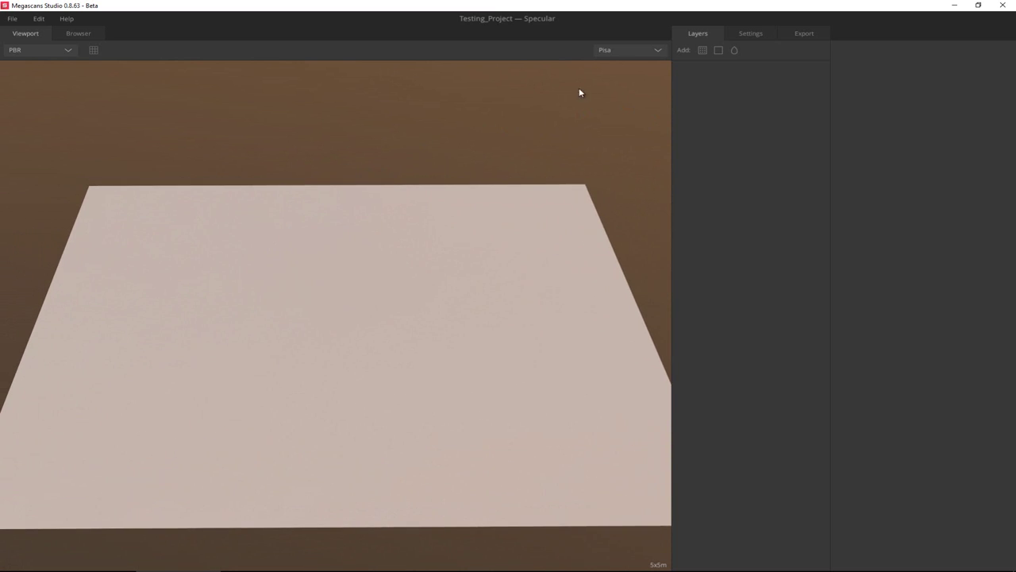
Step: Preview the Concrete and Desert lighting environments on the ground plane and return to Pisa
click(634, 51)
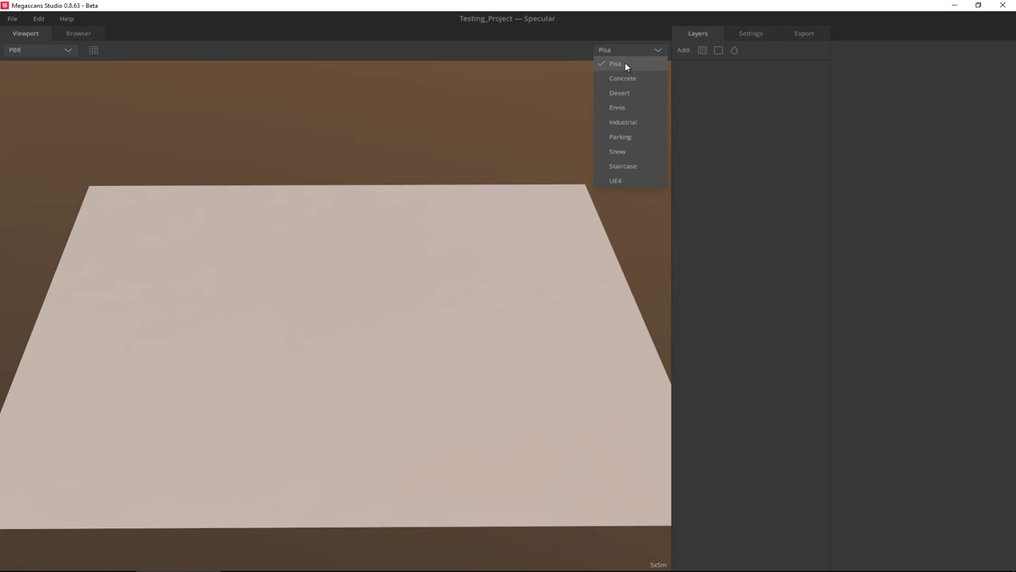
click(622, 77)
click(628, 51)
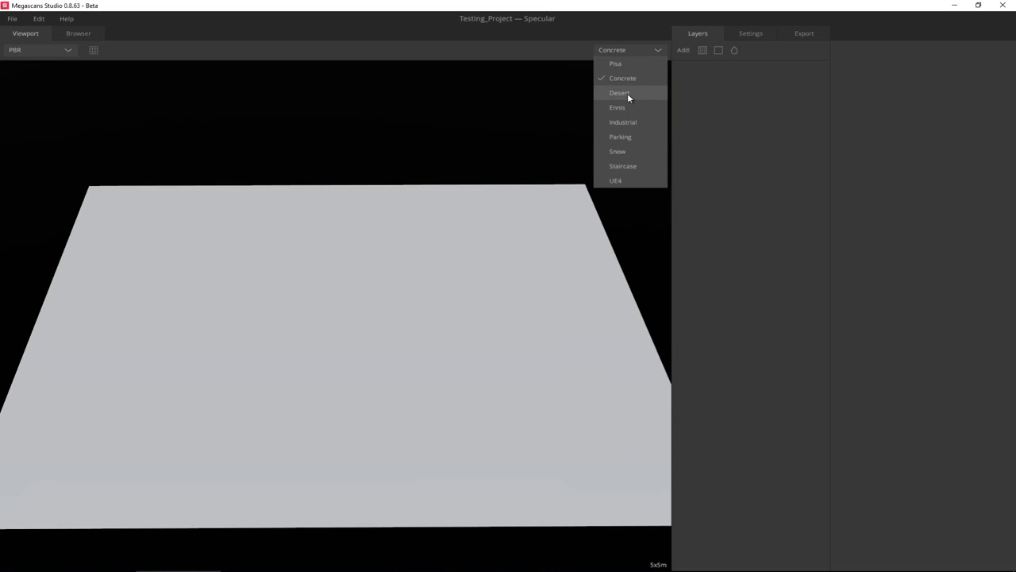
click(627, 92)
click(633, 52)
click(632, 63)
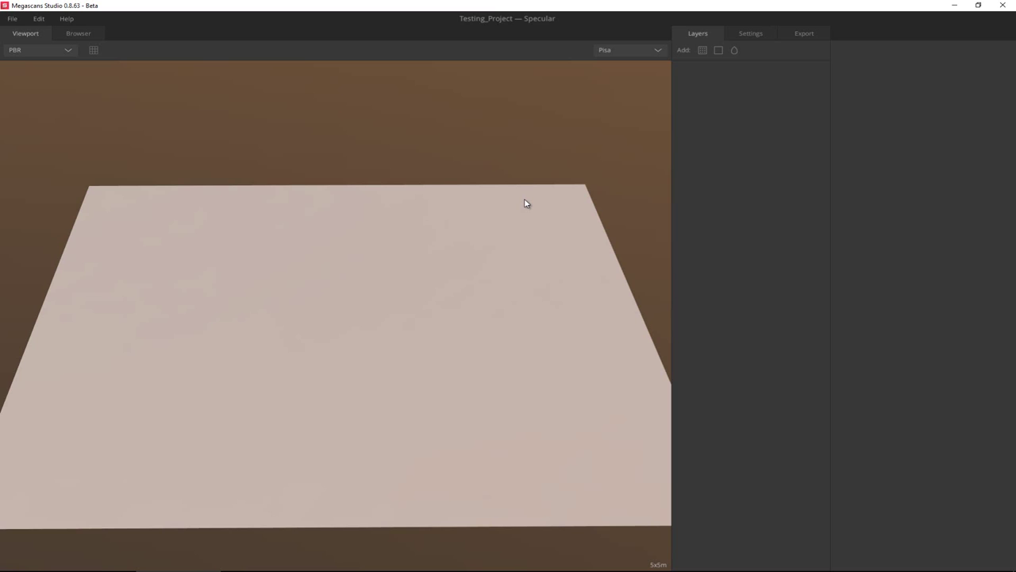
Step: Open the material browser for adding a surface layer and compare it with the viewport
click(703, 50)
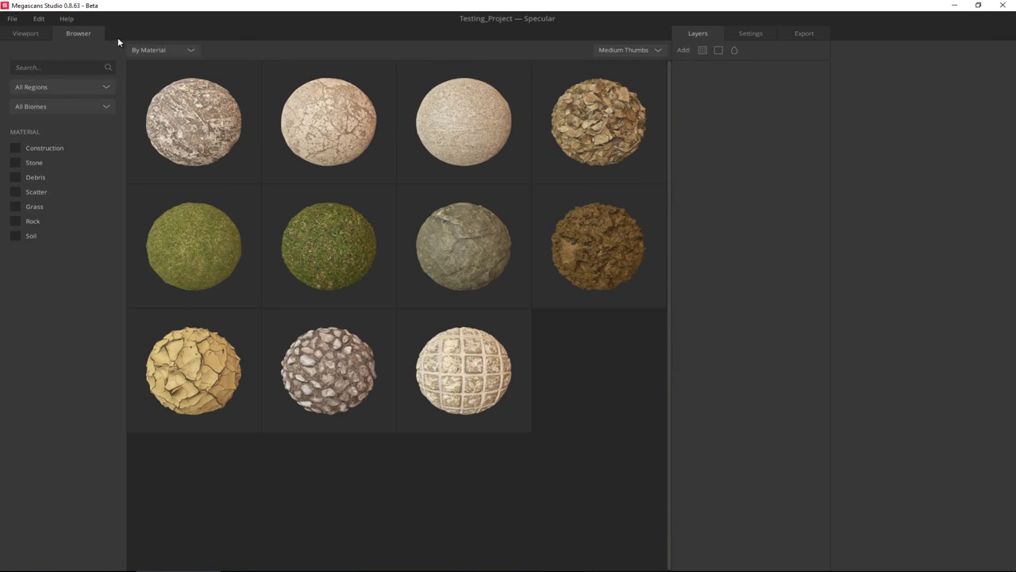
click(27, 33)
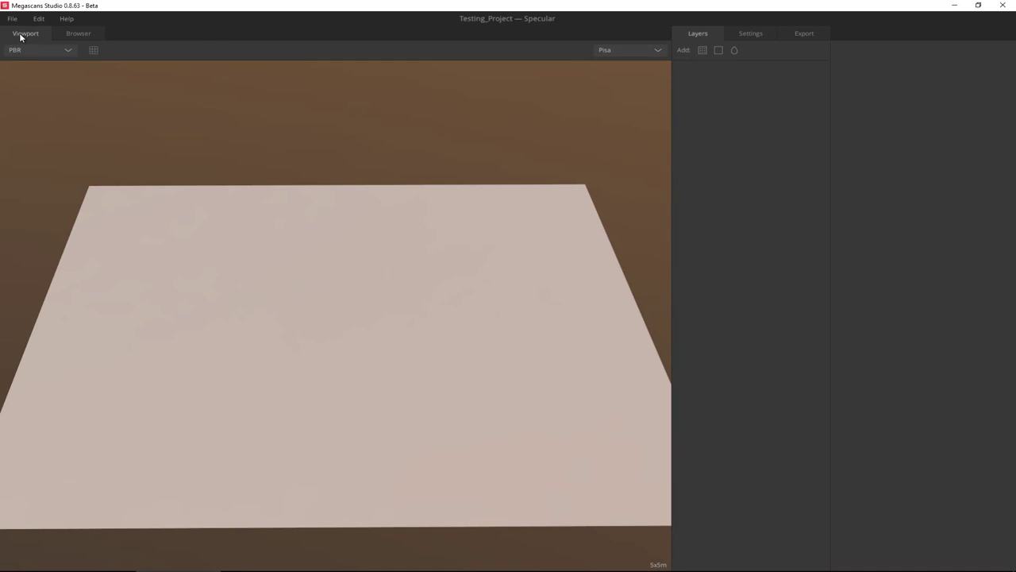
click(71, 34)
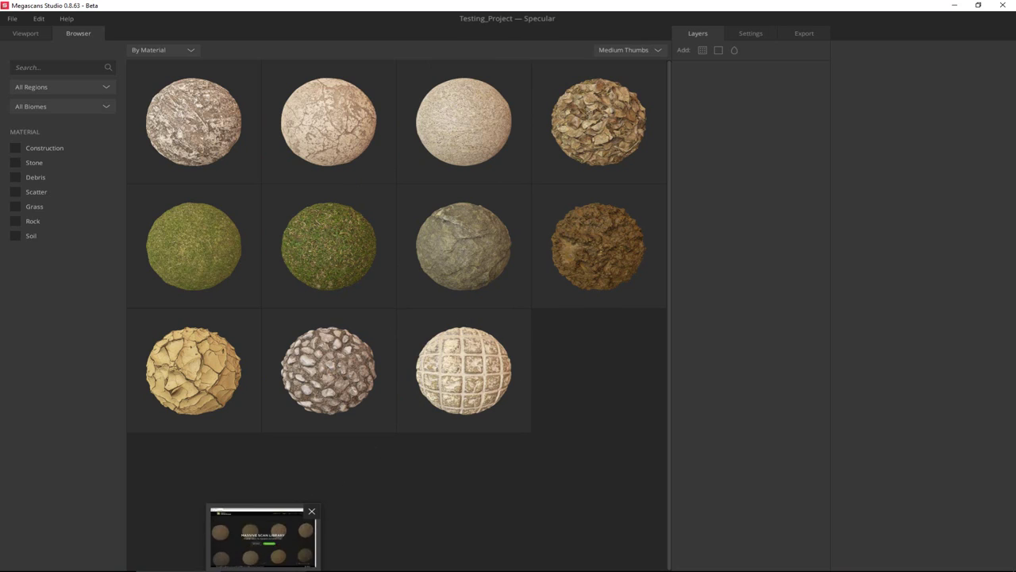
Step: Switch to the Megascans website in Firefox and look through the latest scans in its full library
click(262, 571)
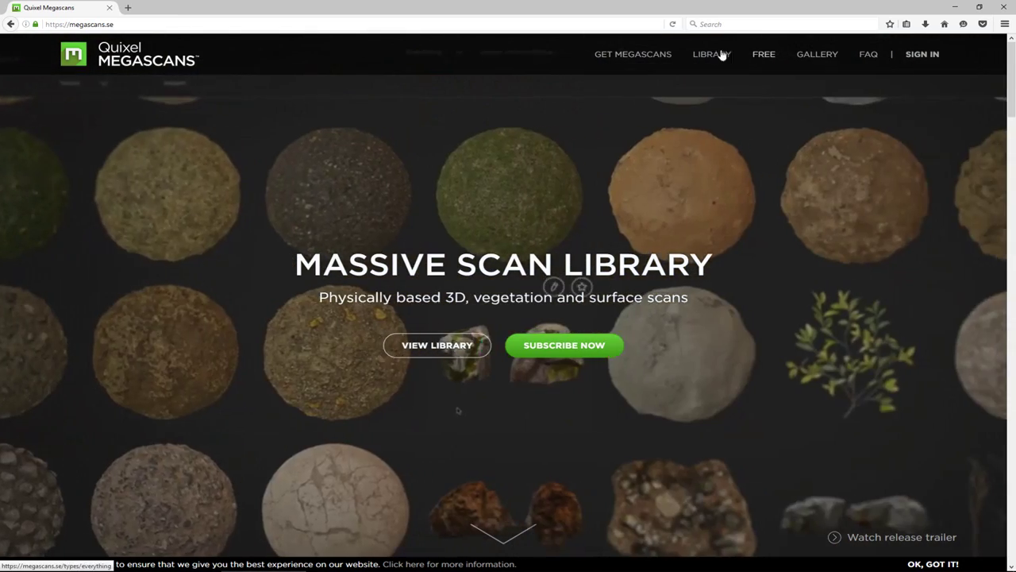
click(719, 54)
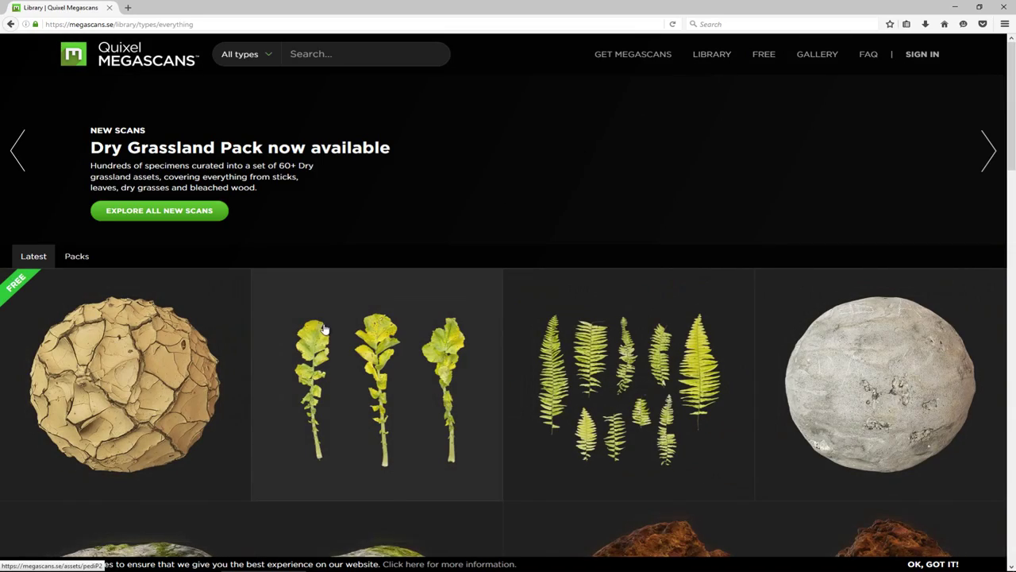
scroll(183, 308, down, 2)
scroll(191, 305, down, 4)
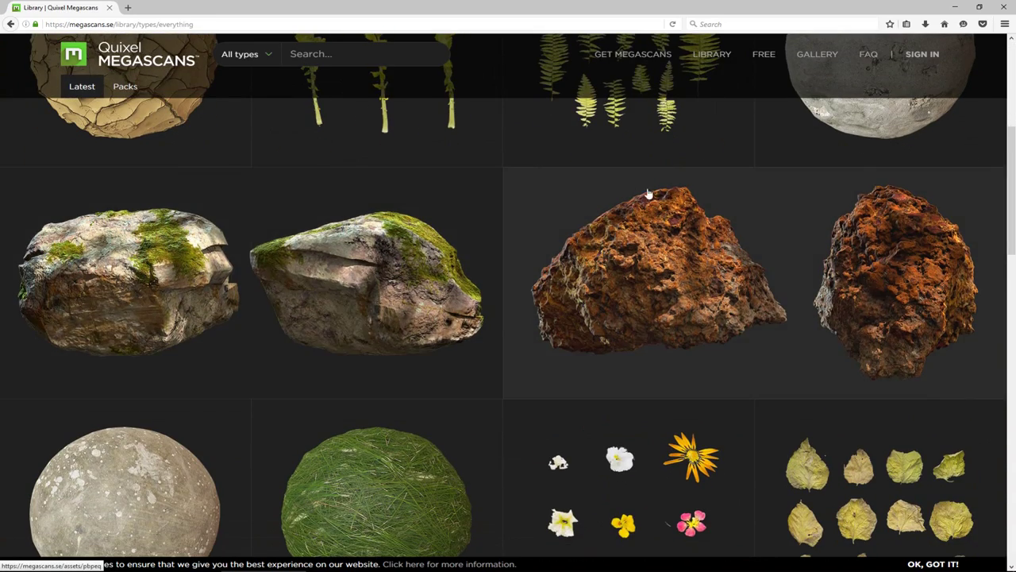
scroll(660, 229, down, 4)
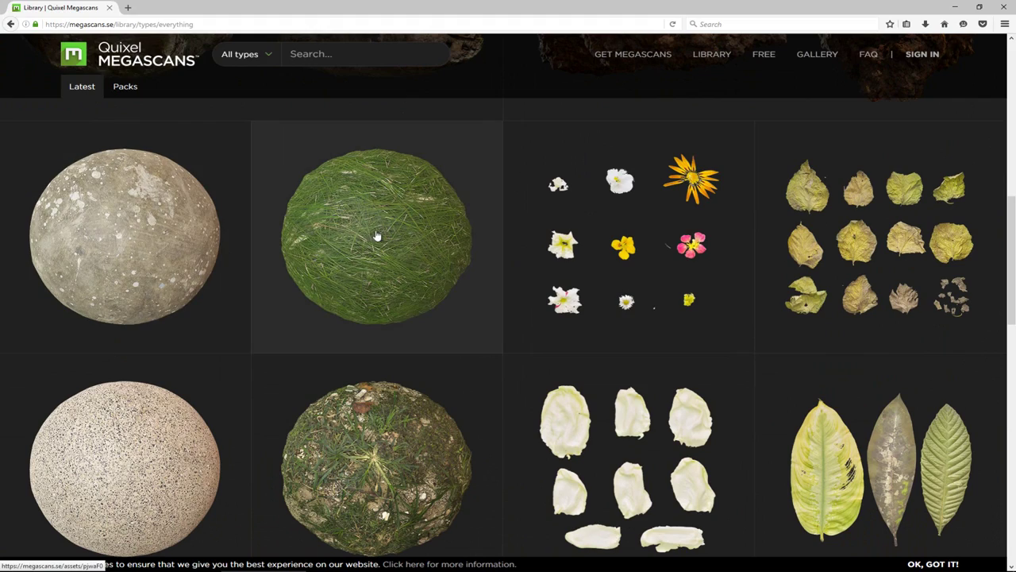
scroll(383, 286, up, 7)
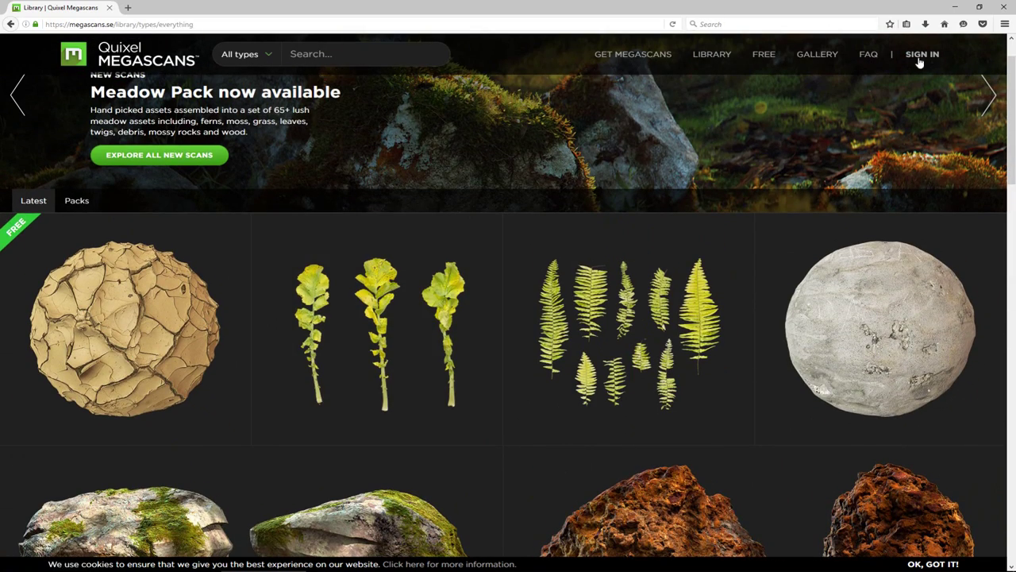
scroll(542, 302, up, 1)
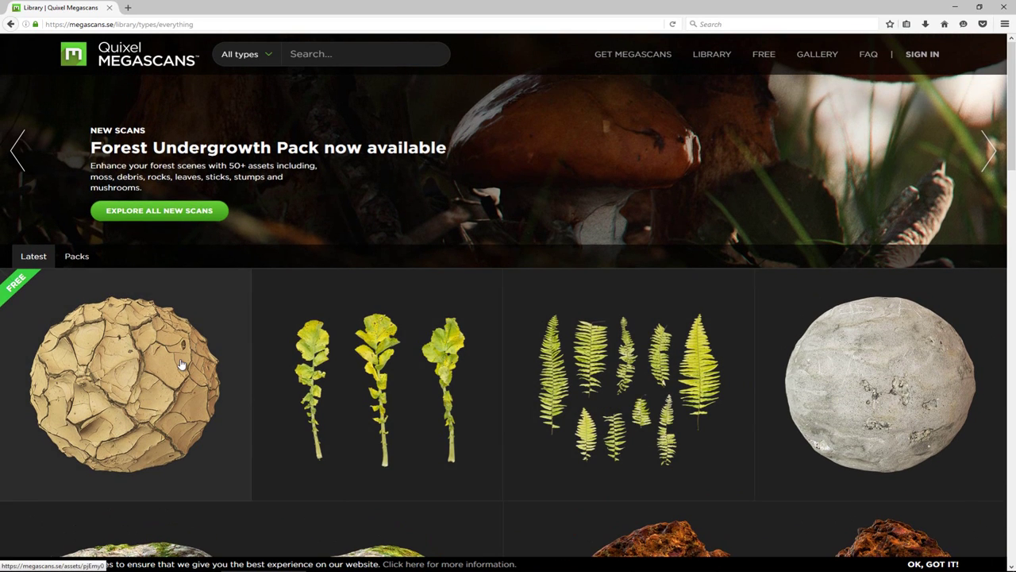
scroll(178, 374, down, 10)
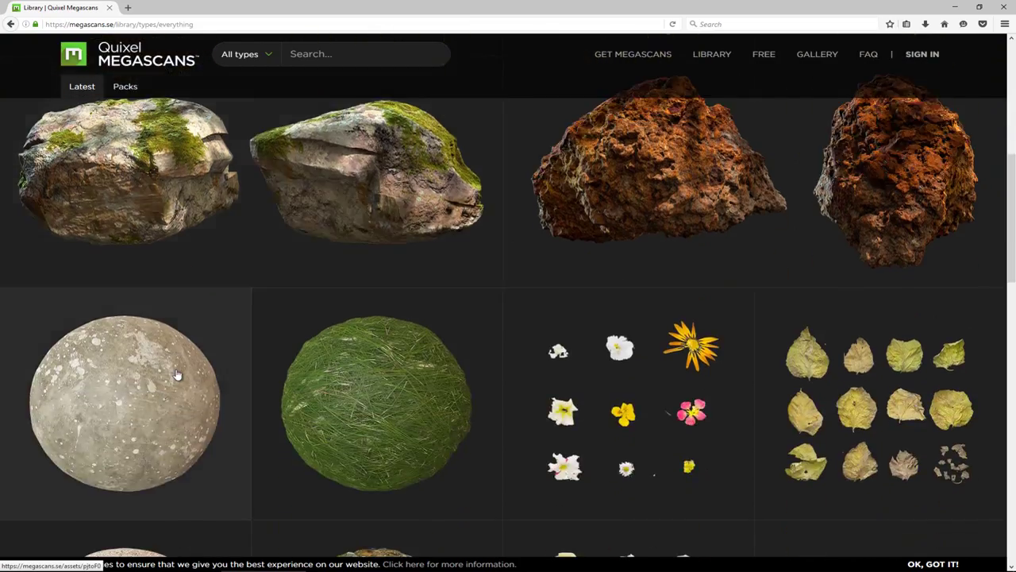
scroll(517, 403, up, 12)
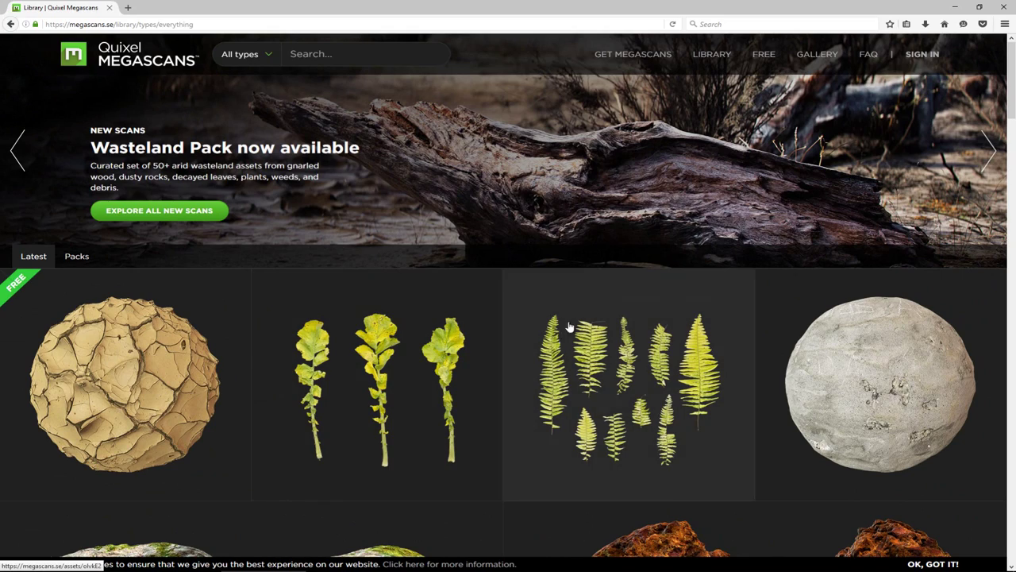
Step: Open the Soil Mud asset from the free scans and set its download resolution to 4096x4096
click(763, 55)
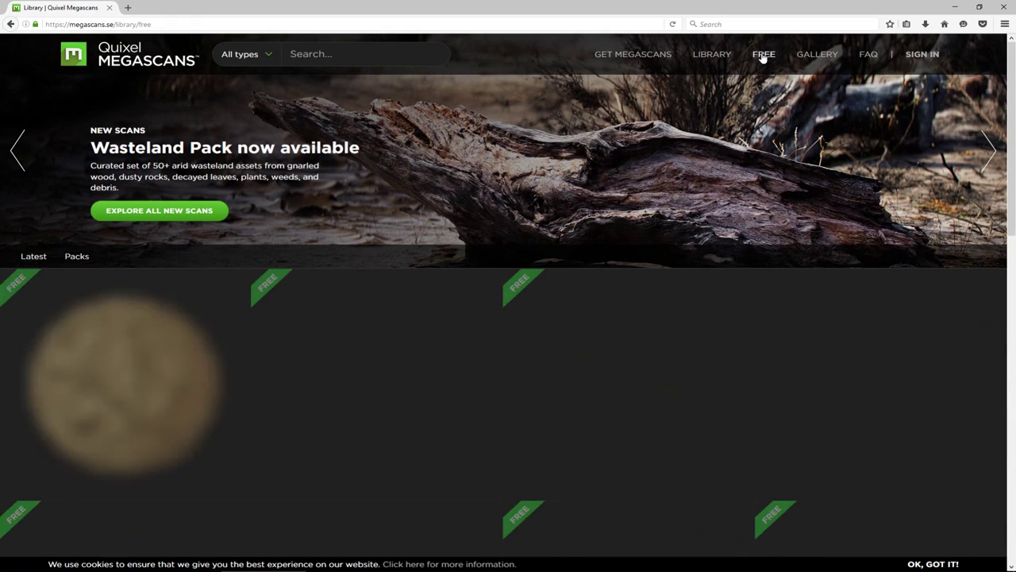
scroll(191, 384, down, 8)
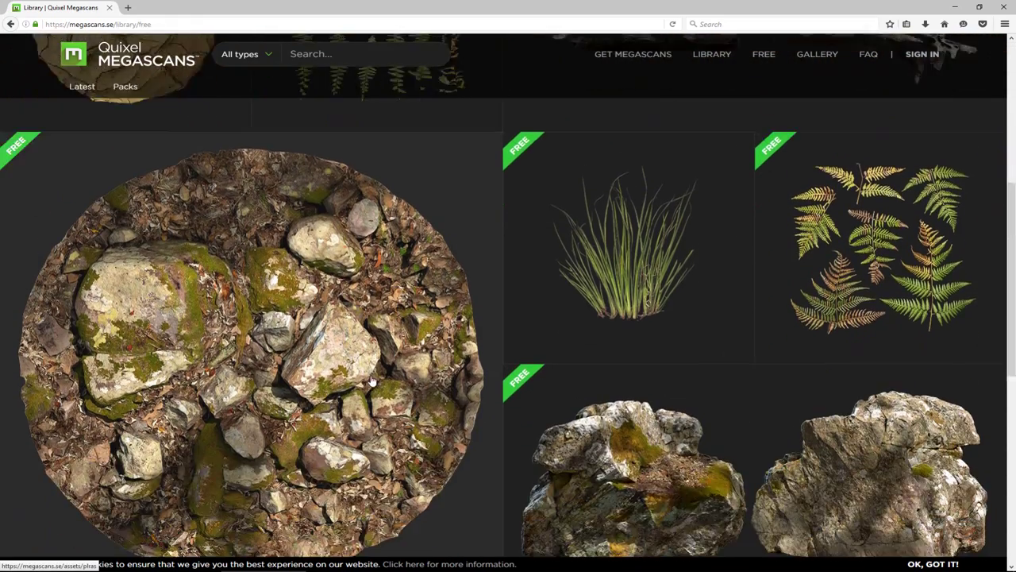
scroll(386, 278, up, 10)
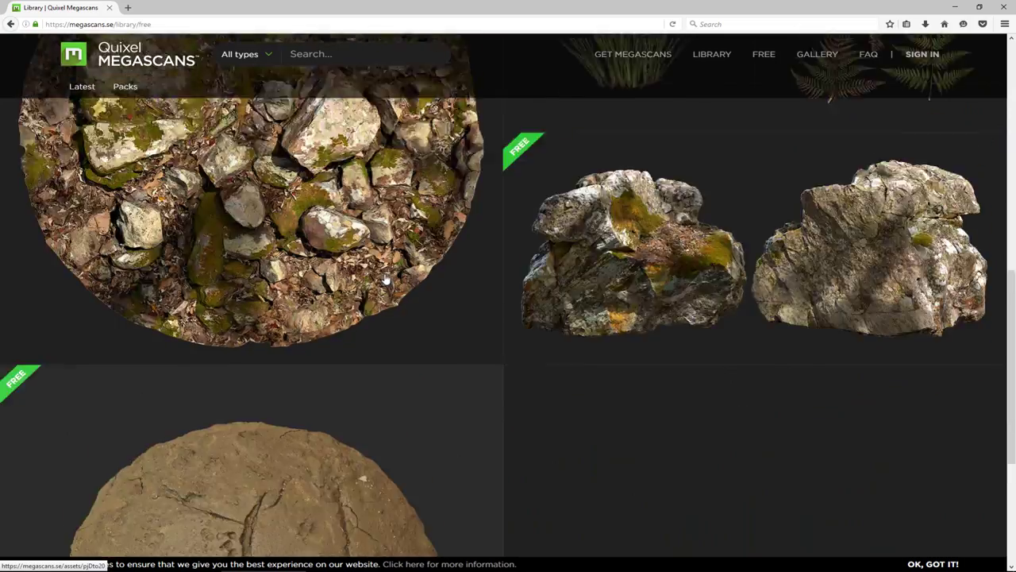
scroll(133, 367, down, 5)
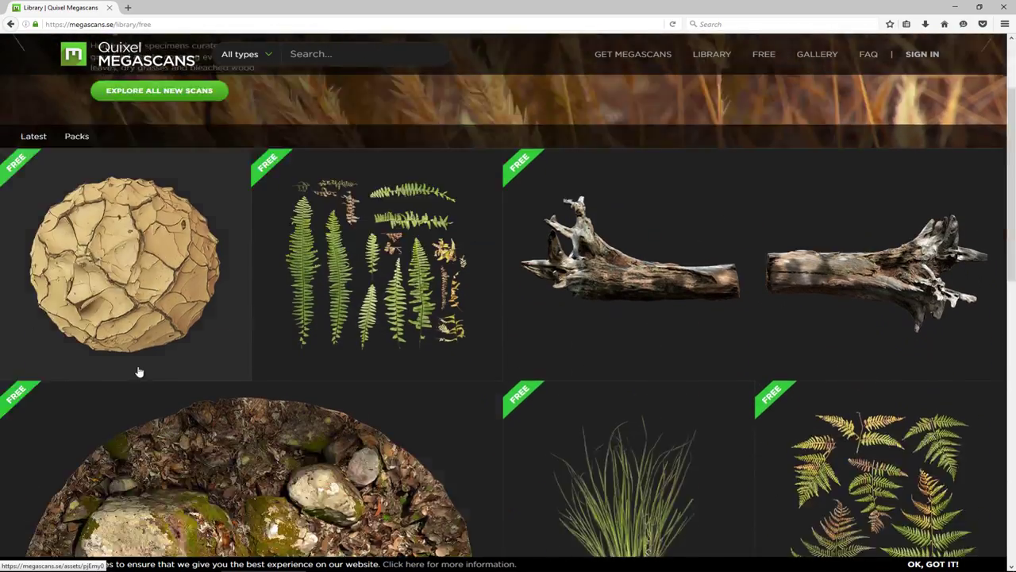
scroll(345, 533, down, 3)
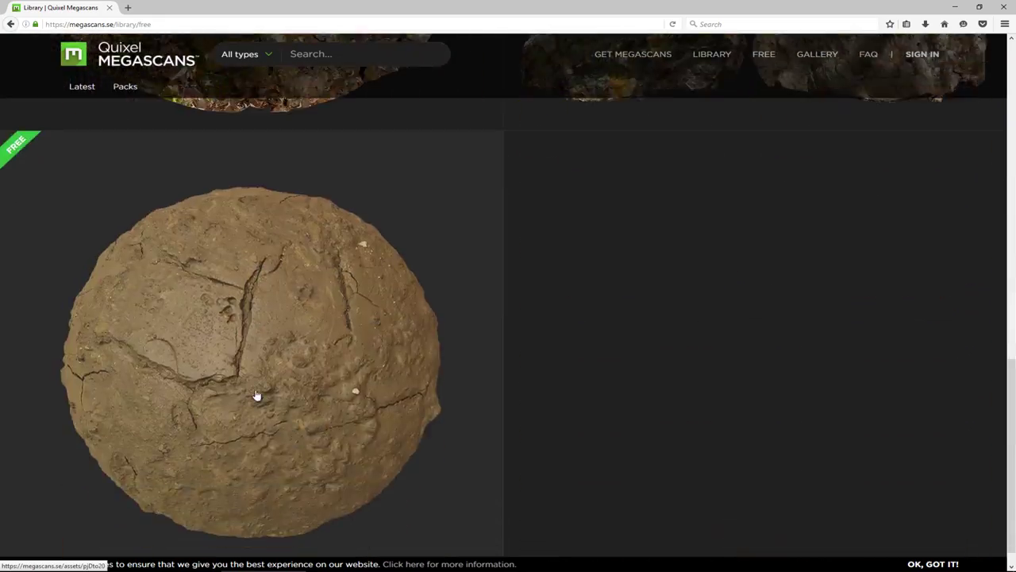
click(268, 348)
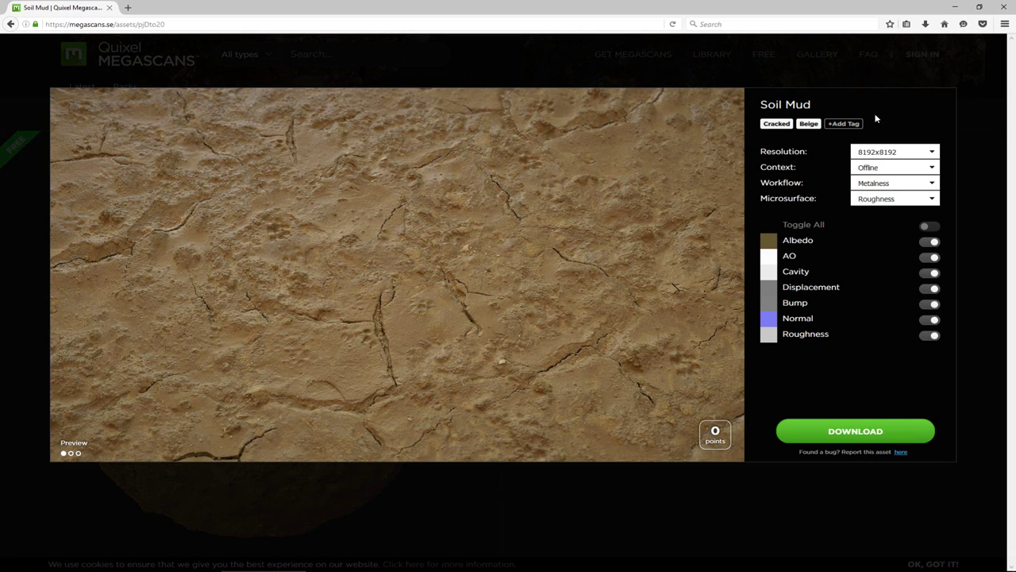
click(910, 156)
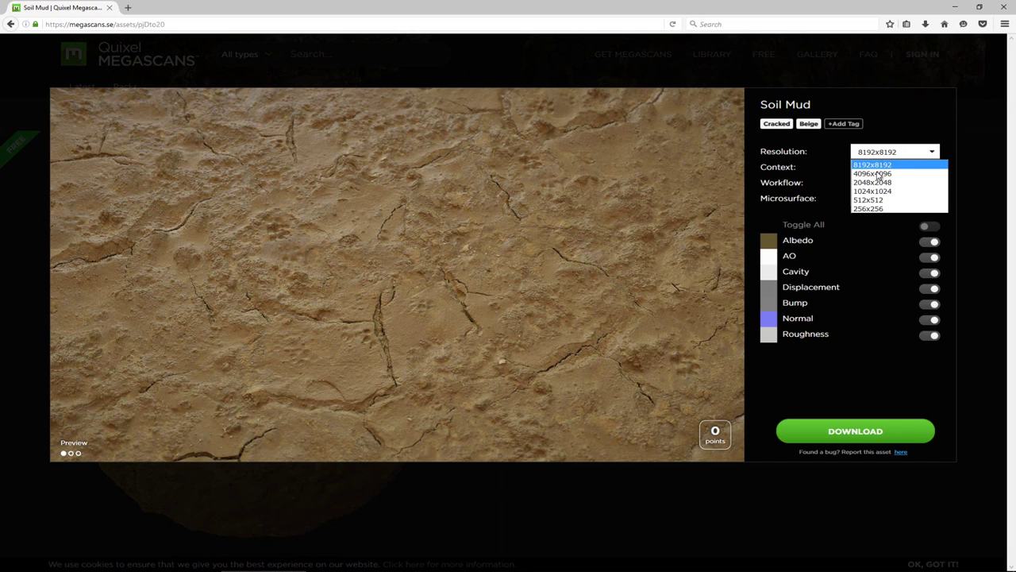
click(878, 174)
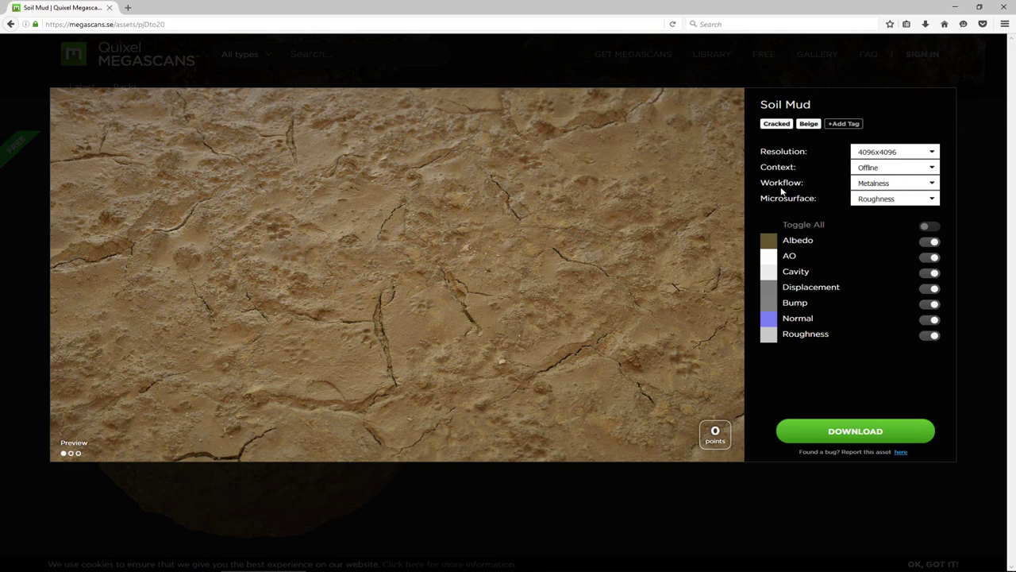
Step: Set the Soil Mud download's workflow to Specular and its microsurface to Gloss
click(879, 185)
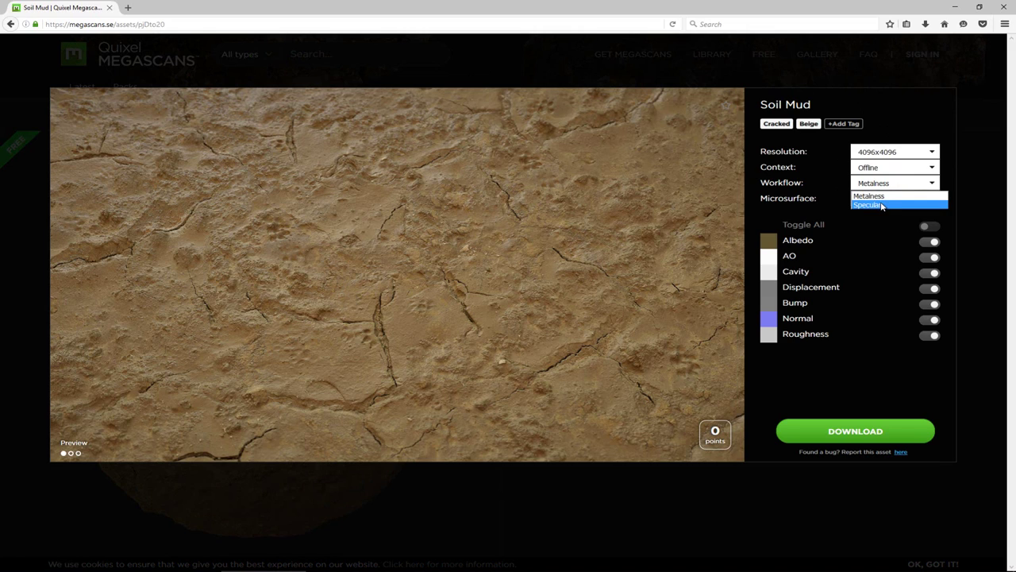
click(881, 205)
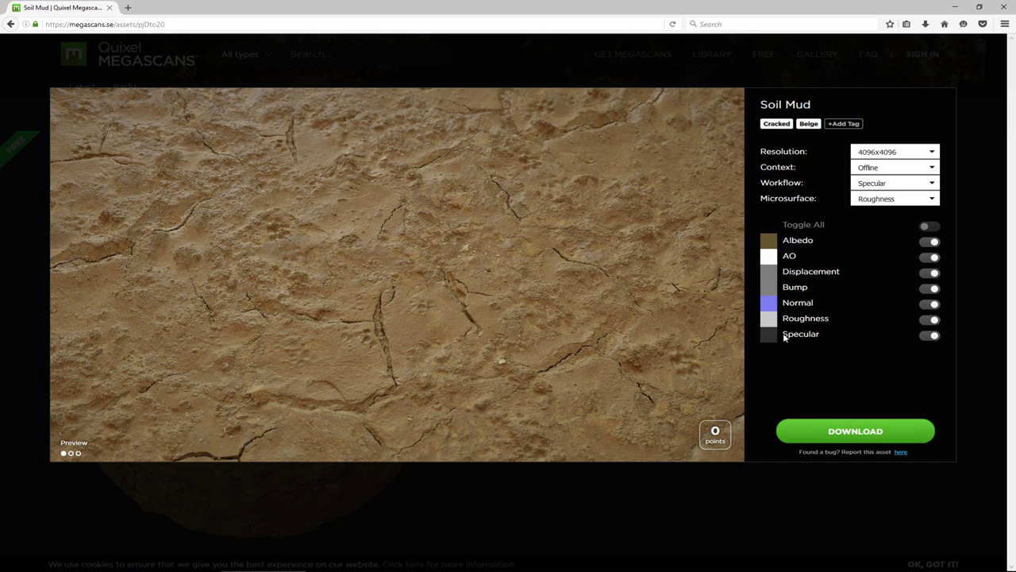
click(890, 204)
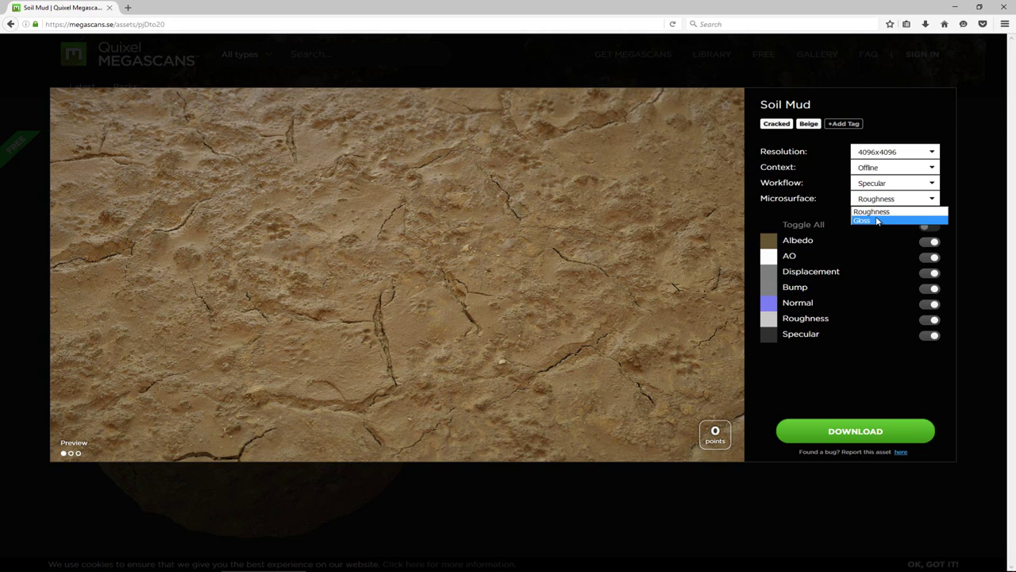
click(877, 221)
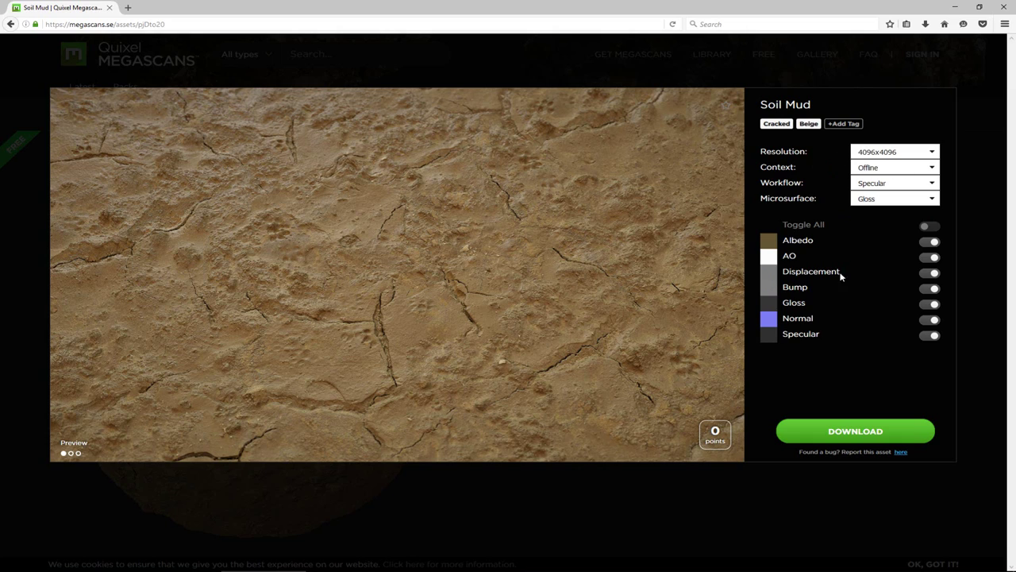
Step: Download the Soil Mud surface as a ZIP file and locate it in the Megascans Repository folder on drive D
click(848, 431)
click(465, 297)
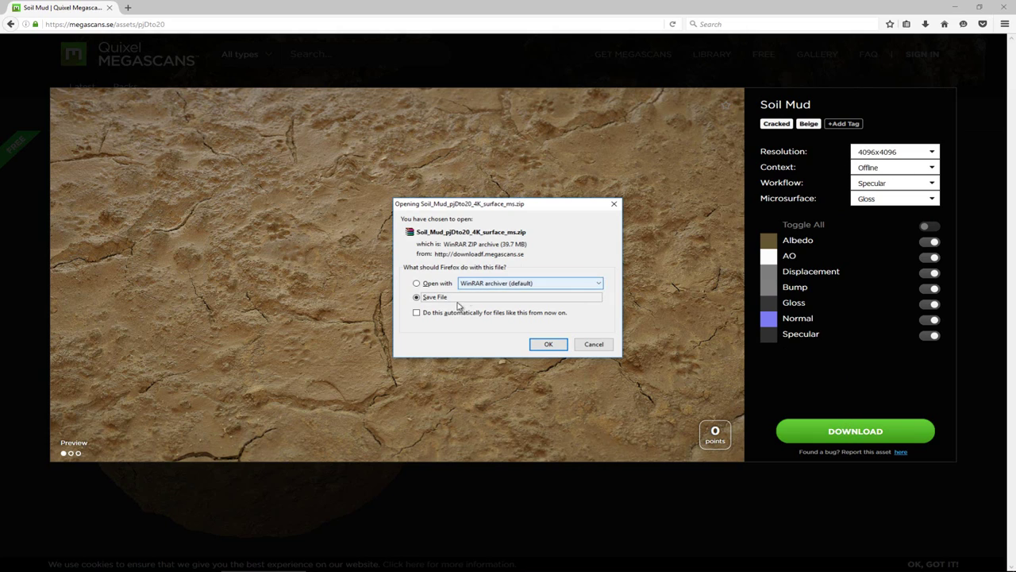
click(547, 343)
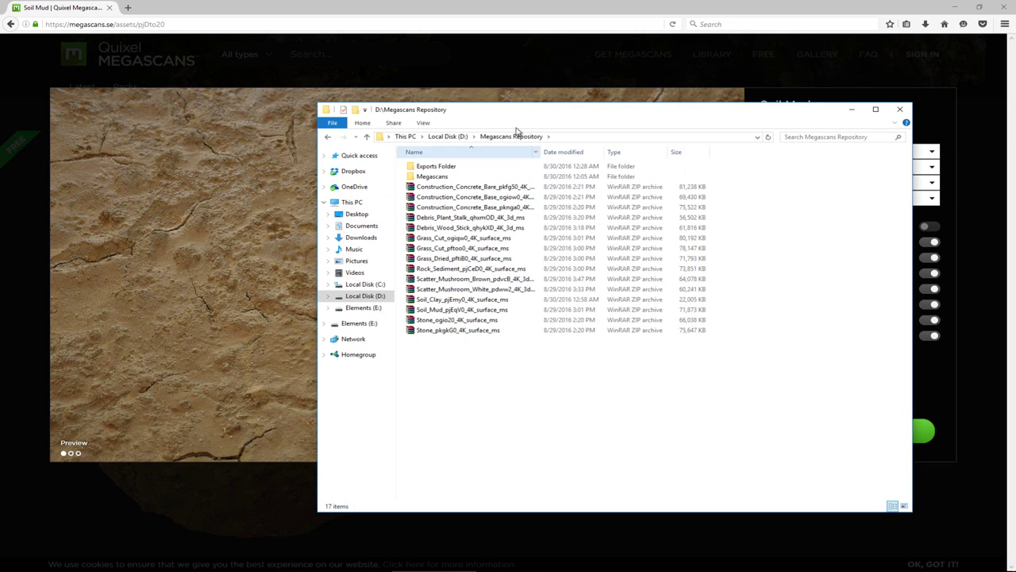
drag(551, 110, 474, 86)
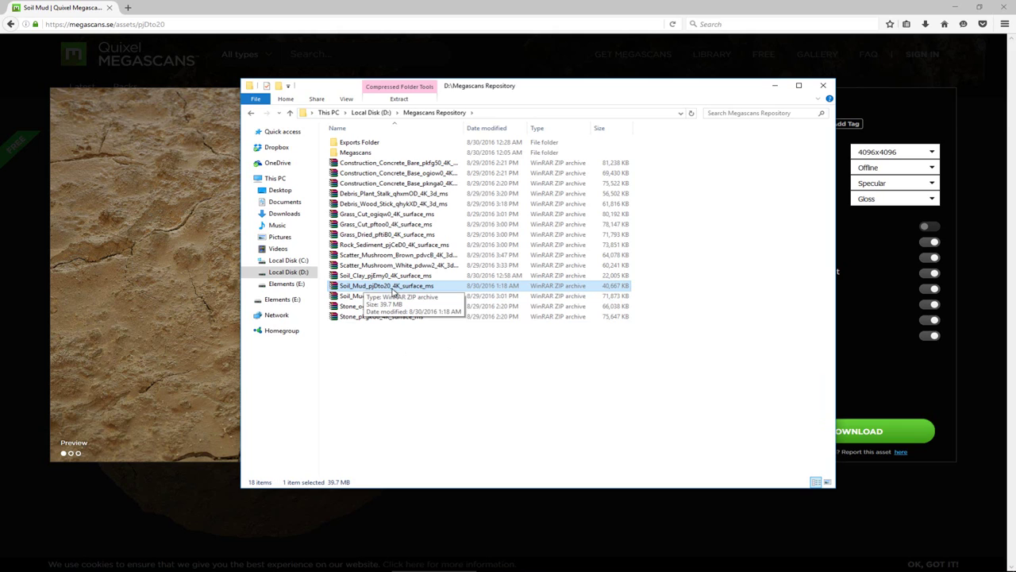
Step: Switch to Megascans Studio and add the brown, rough Soil Mud material from the browser as a surface layer
click(178, 570)
drag(179, 571, 357, 347)
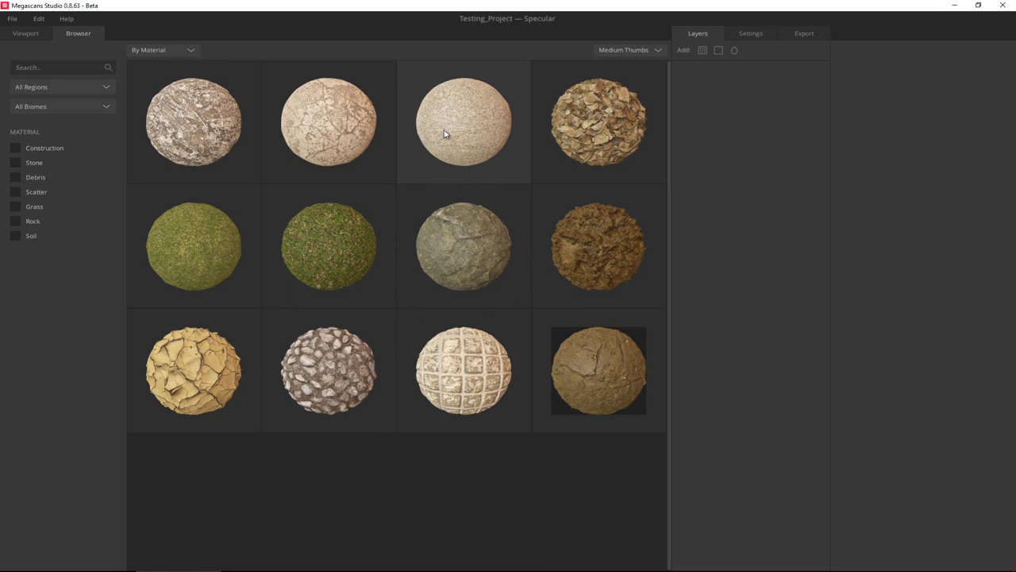
double_click(588, 244)
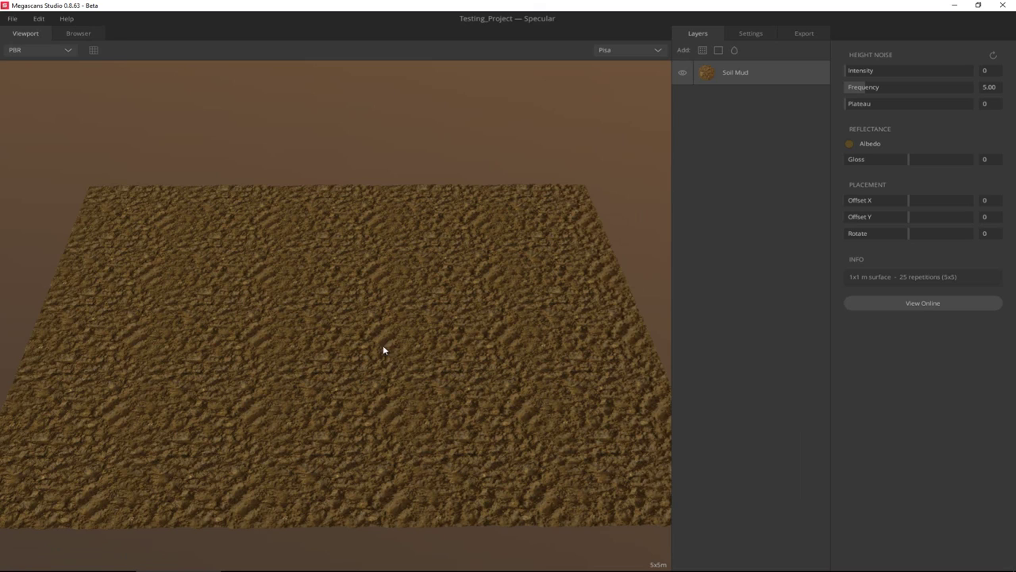
Step: Preview the mud surface under the Concrete lighting environment and settle on Desert
mouse_move(259, 371)
mouse_down()
mouse_move(358, 334)
mouse_move(275, 342)
mouse_move(245, 370)
mouse_up()
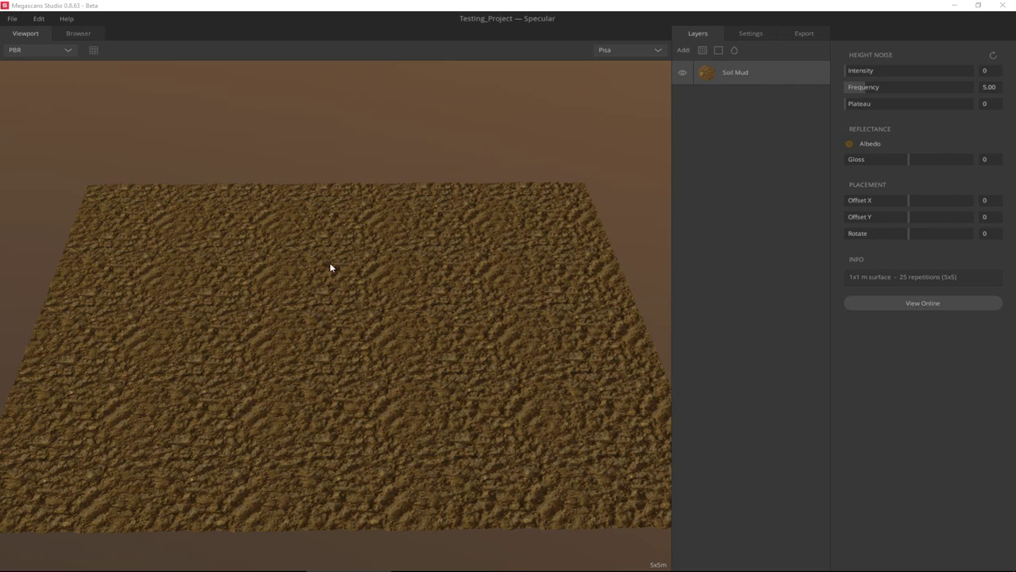
drag(223, 274, 582, 214)
mouse_move(279, 290)
mouse_down()
mouse_move(233, 291)
mouse_move(320, 290)
mouse_move(320, 404)
mouse_move(294, 299)
mouse_move(281, 320)
mouse_move(284, 276)
mouse_up()
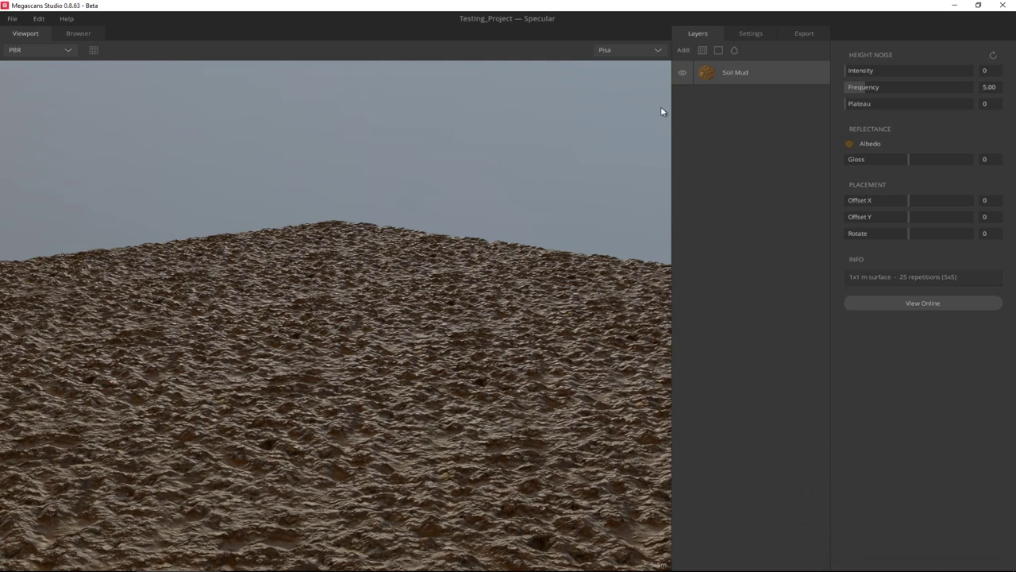
click(625, 49)
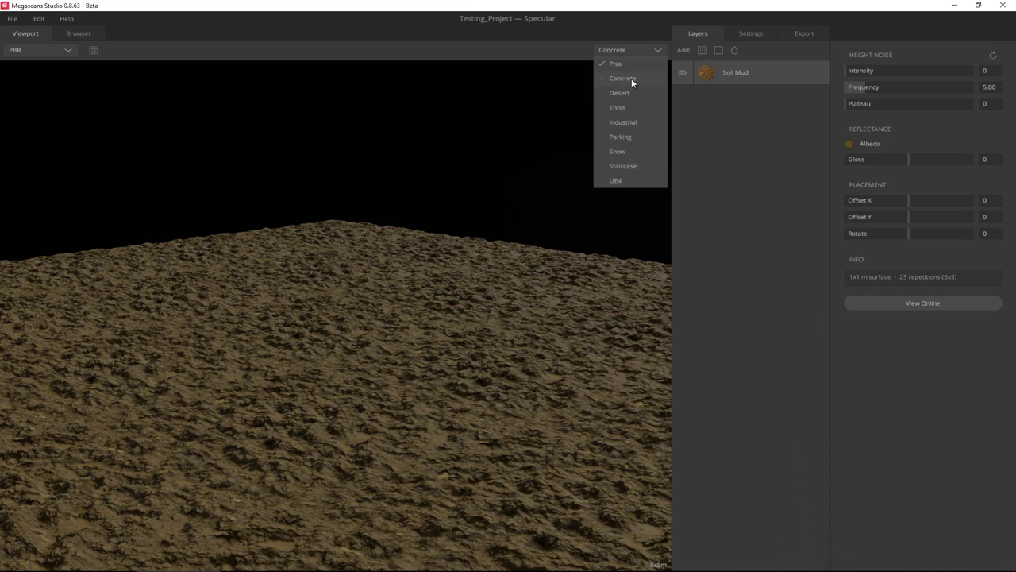
click(631, 78)
click(637, 48)
click(633, 92)
drag(487, 172, 376, 192)
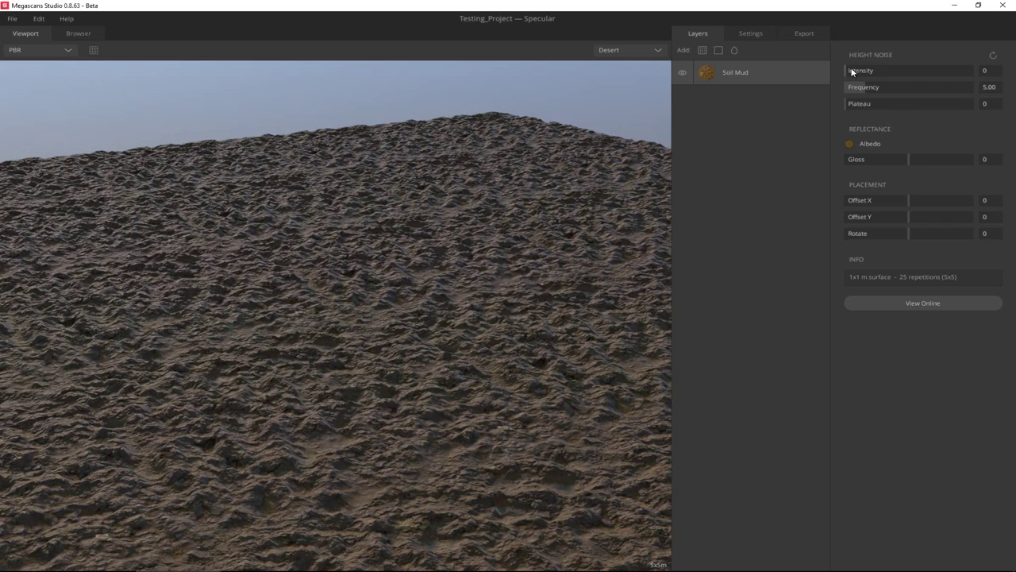
Step: Try height noise intensities of 0.68 and 5.00 on the Soil Mud layer and settle on 1.49
drag(847, 72, 864, 77)
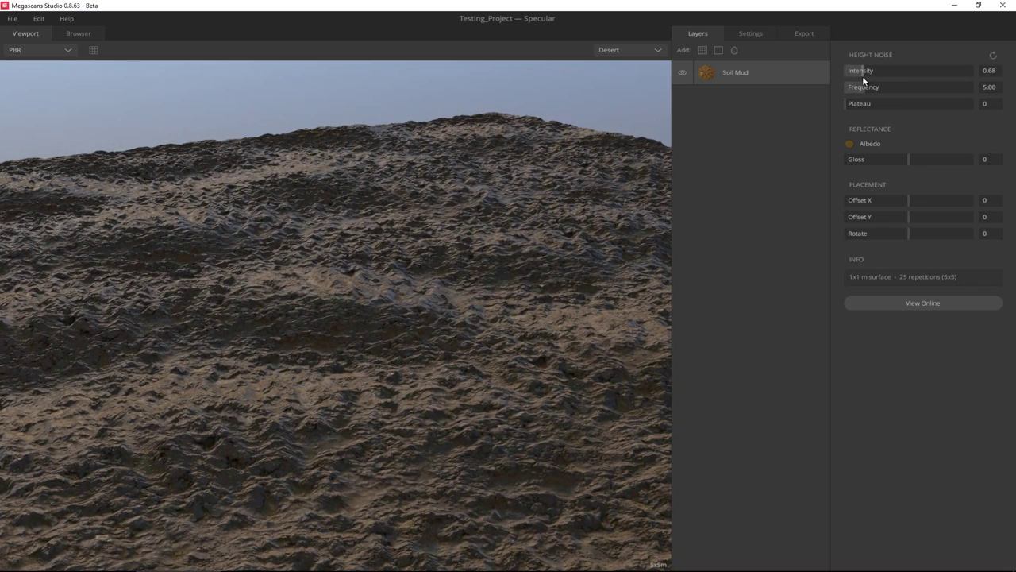
drag(562, 162, 469, 258)
drag(862, 73, 975, 73)
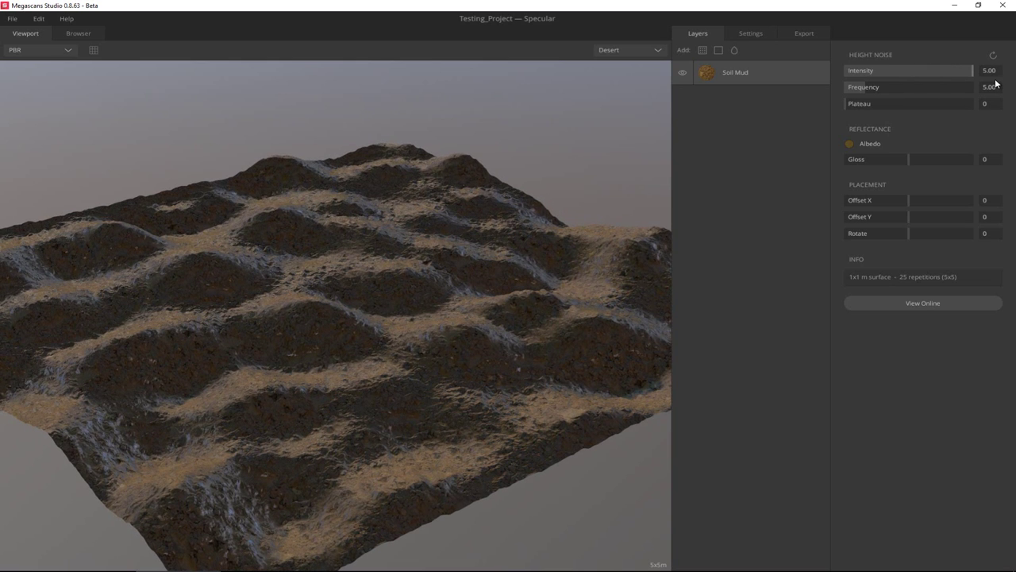
drag(500, 214, 309, 234)
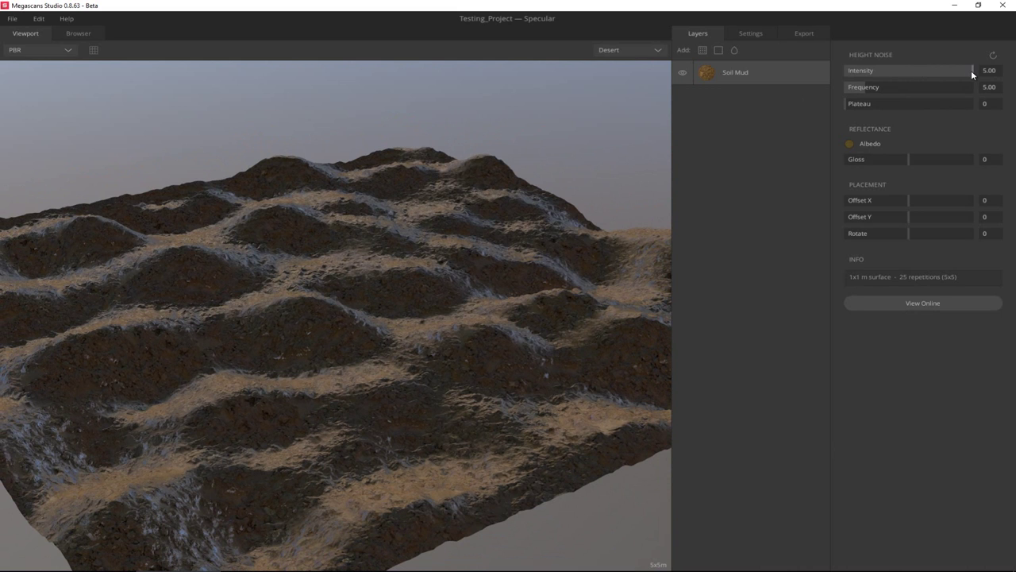
drag(971, 70, 883, 70)
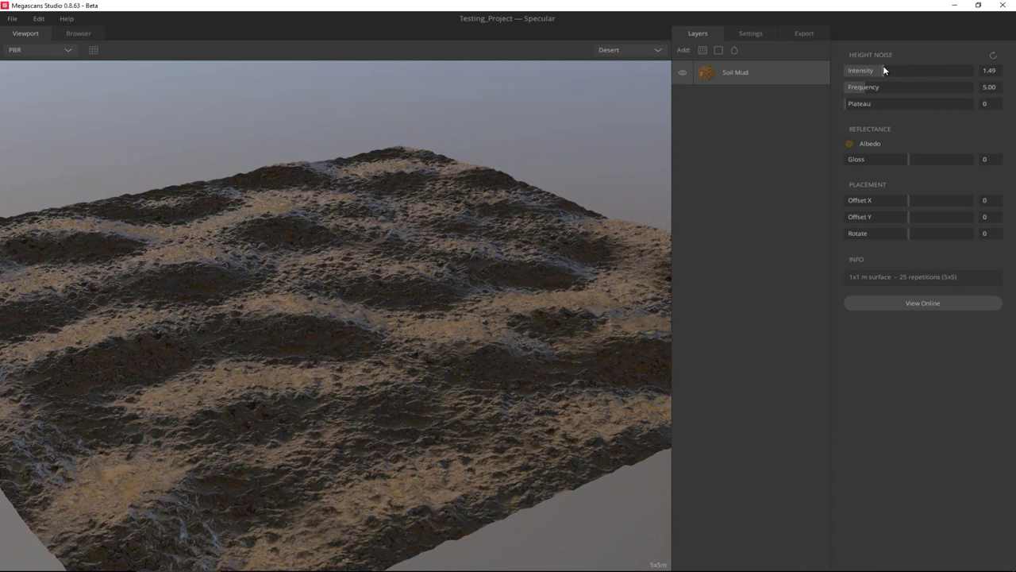
Step: Lower the Soil Mud layer's height noise frequency to 2.95
drag(866, 90, 841, 91)
drag(500, 271, 433, 284)
drag(847, 90, 856, 90)
drag(250, 292, 333, 222)
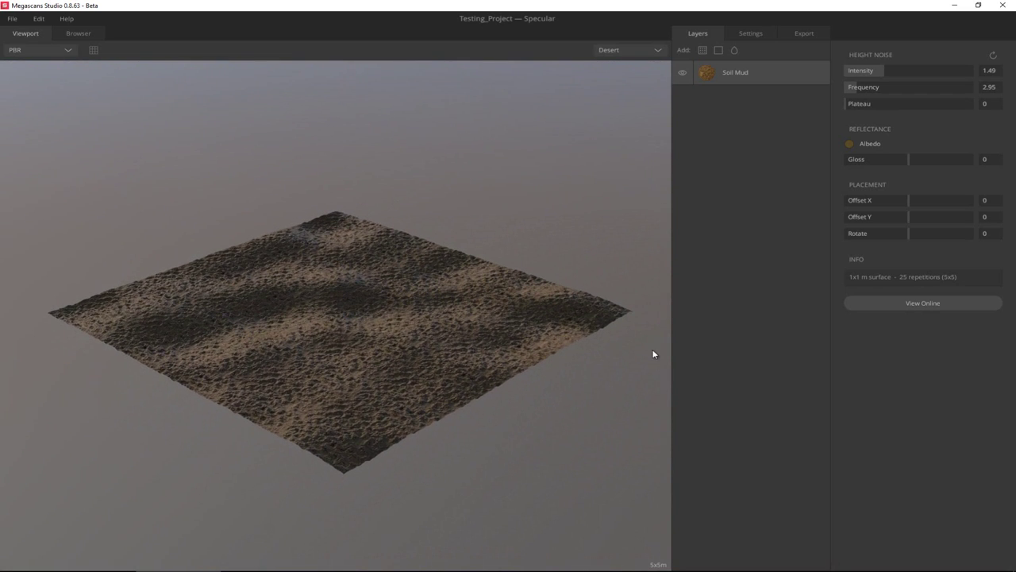
Step: Turn on the tiled preview, examine from near and far how the mud surface repeats, and turn the tiling off again
click(95, 51)
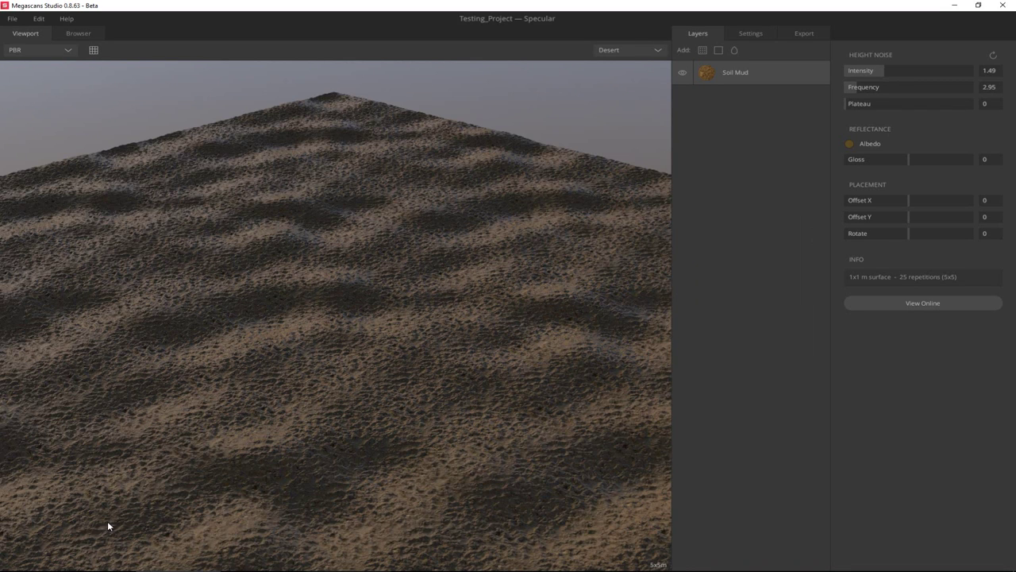
scroll(315, 422, down, 5)
drag(315, 422, 275, 349)
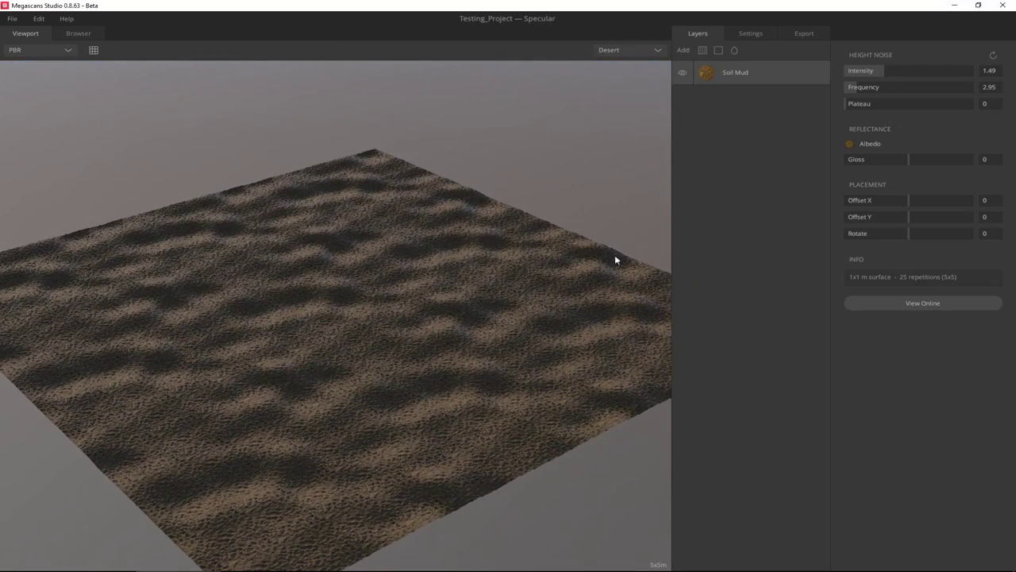
drag(304, 424, 317, 358)
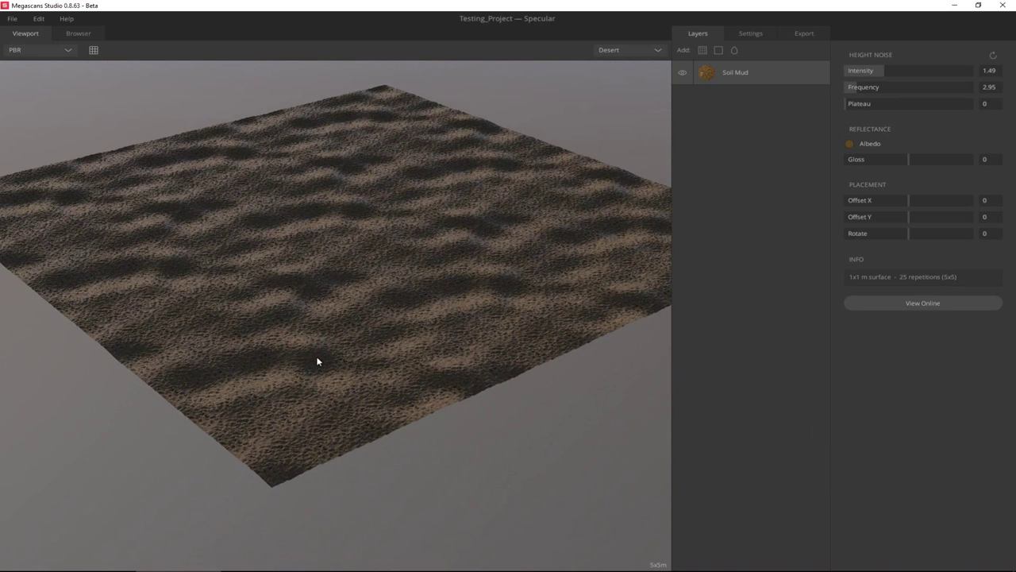
scroll(321, 361, down, 5)
drag(315, 116, 333, 260)
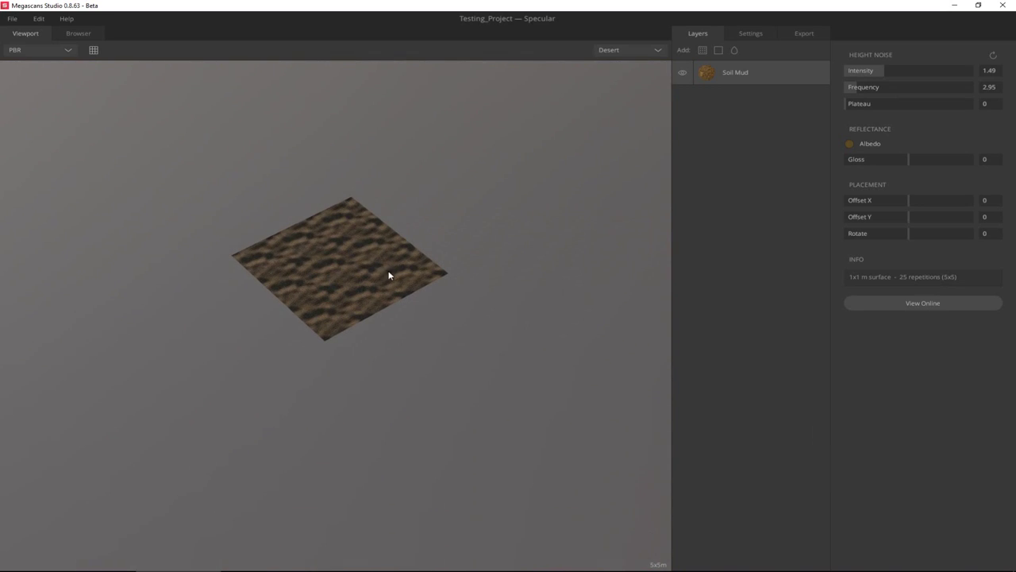
scroll(334, 273, up, 10)
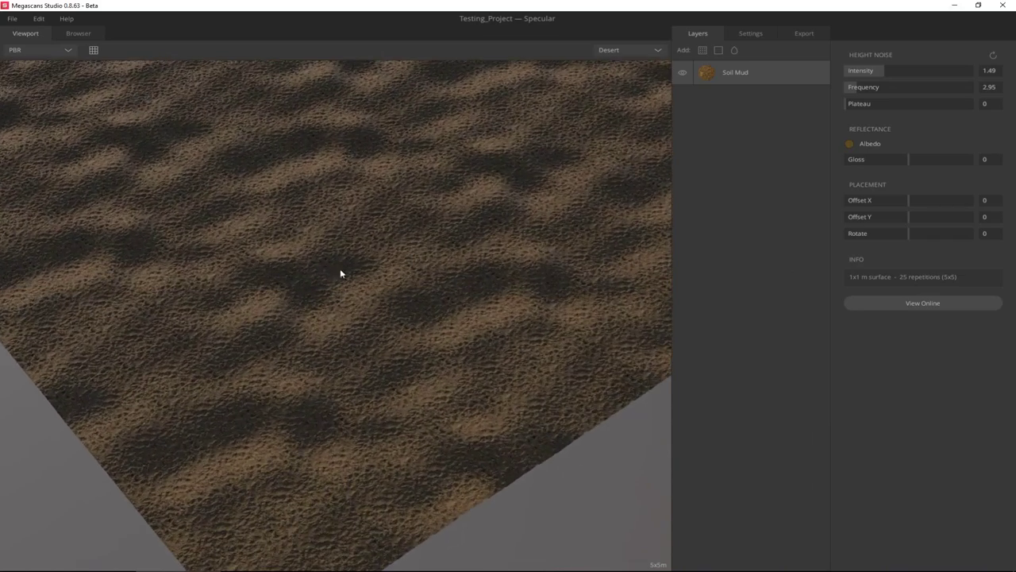
scroll(340, 273, down, 10)
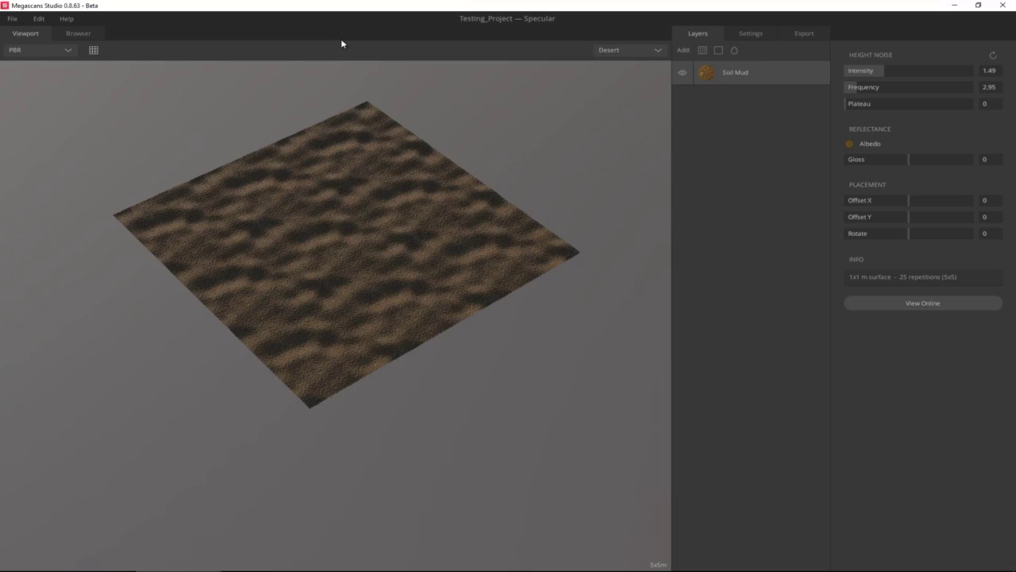
scroll(341, 95, up, 7)
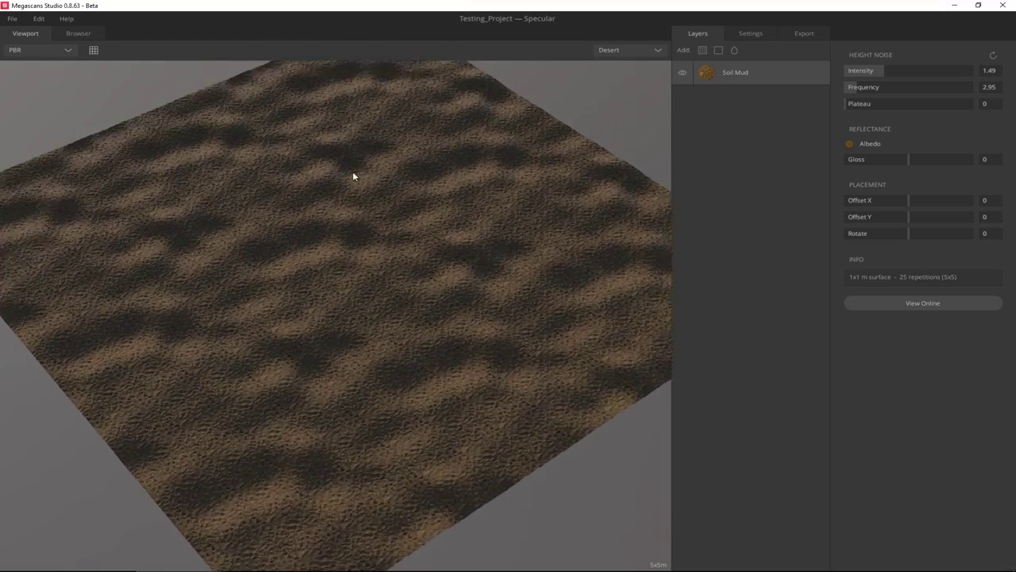
scroll(357, 222, up, 4)
drag(363, 263, 363, 184)
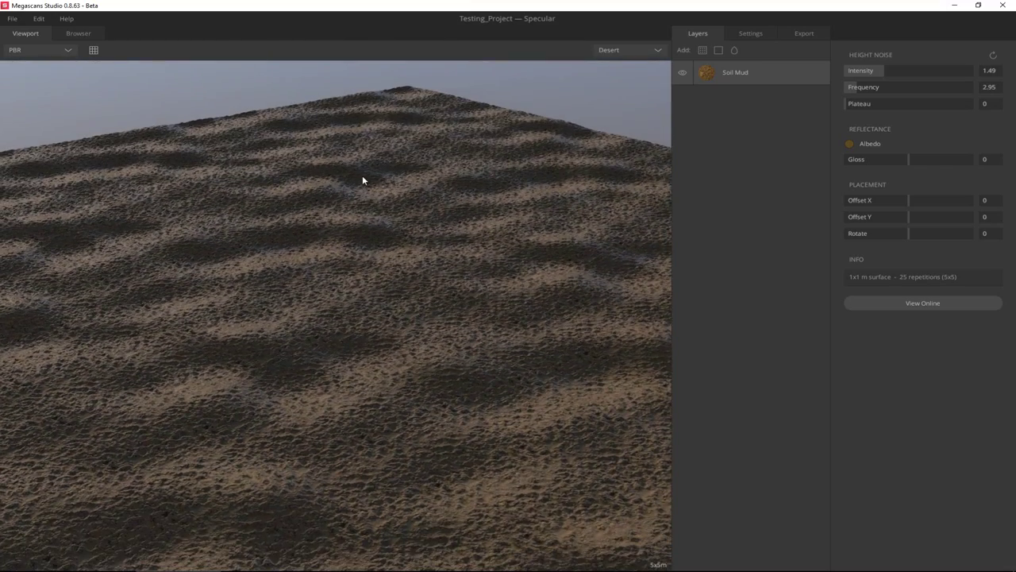
scroll(363, 177, up, 6)
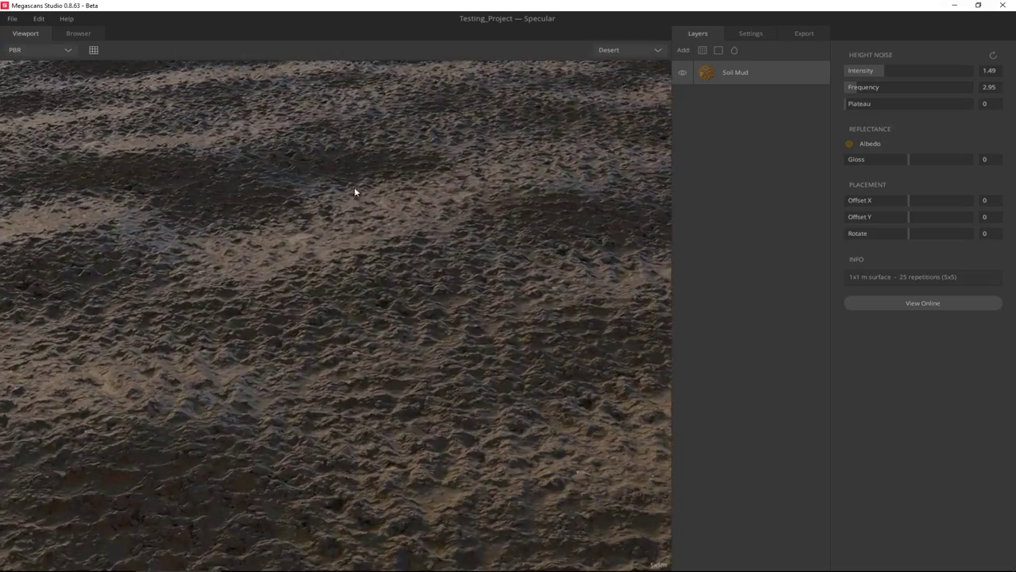
drag(354, 190, 126, 52)
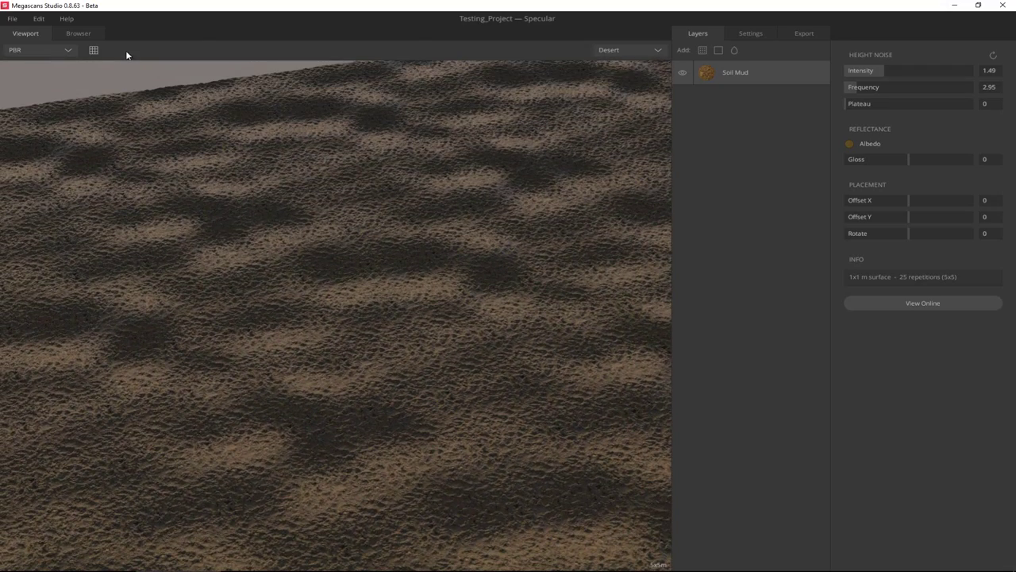
click(93, 50)
Step: Try a height noise plateau of 1.84 on the Soil Mud layer and reduce it to 0.50
drag(370, 211, 319, 212)
scroll(319, 213, up, 5)
drag(315, 279, 546, 140)
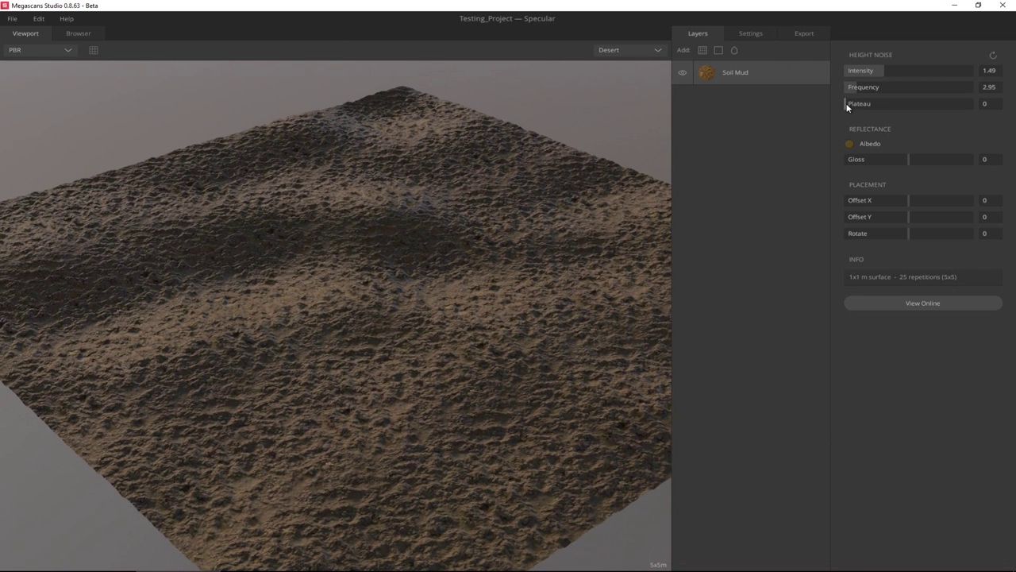
drag(848, 104, 859, 109)
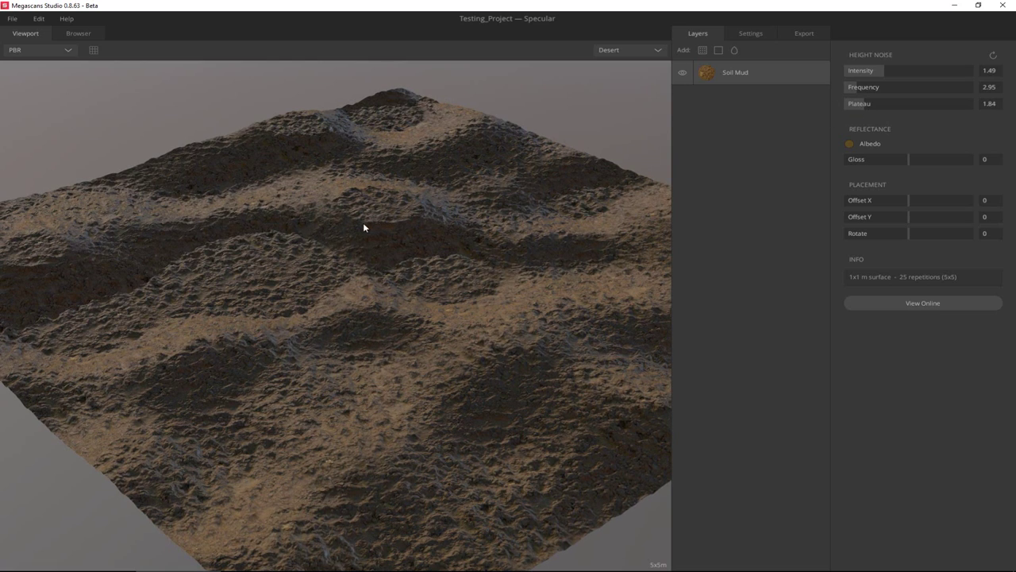
drag(377, 249, 334, 257)
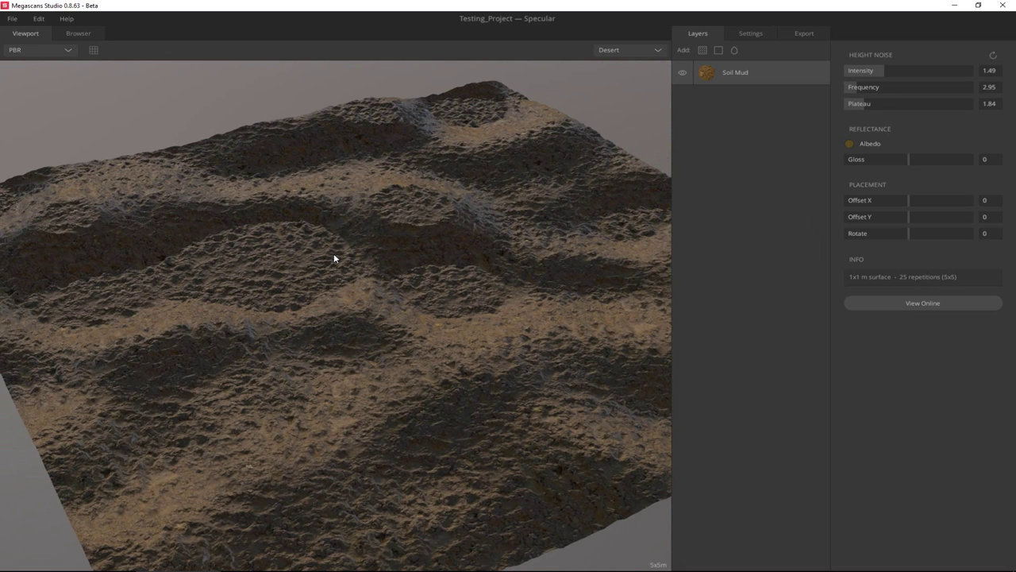
drag(862, 106, 836, 103)
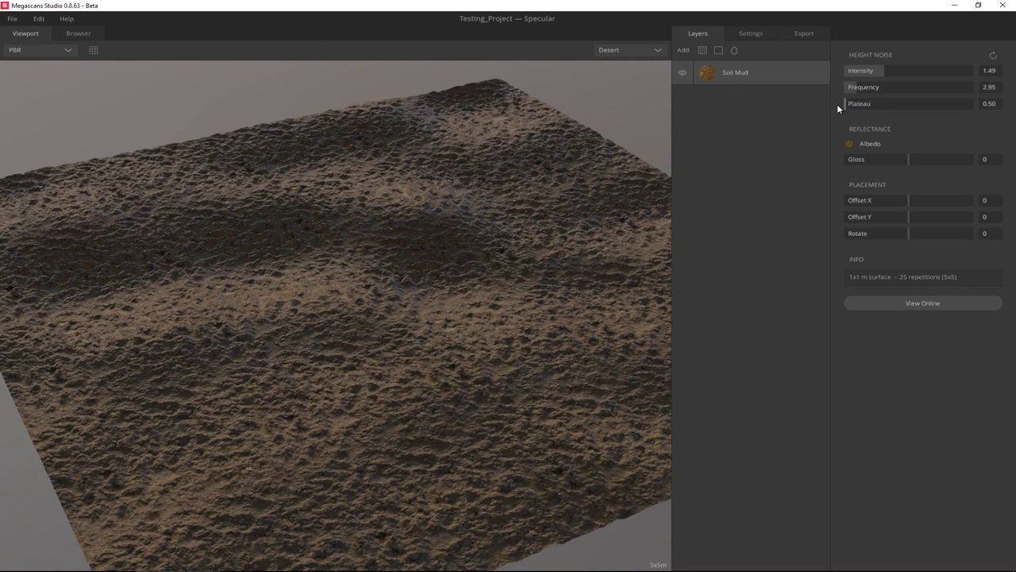
Step: Compare a wetter look at gloss 0.29 on the Soil Mud layer and settle on a gloss of -0.320
drag(500, 133, 381, 238)
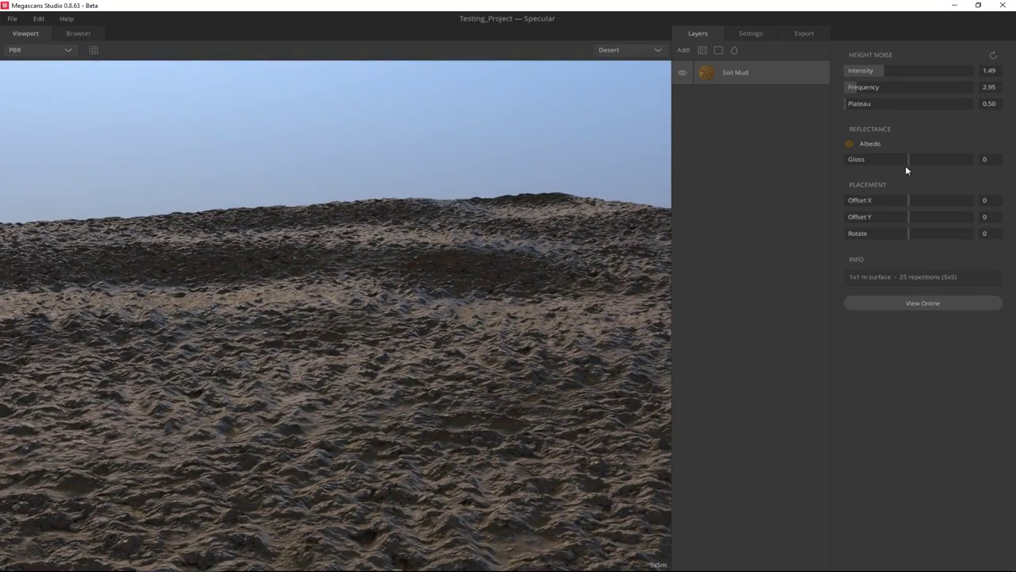
mouse_move(909, 159)
mouse_down()
mouse_move(967, 162)
mouse_move(947, 165)
mouse_up()
drag(396, 228, 397, 291)
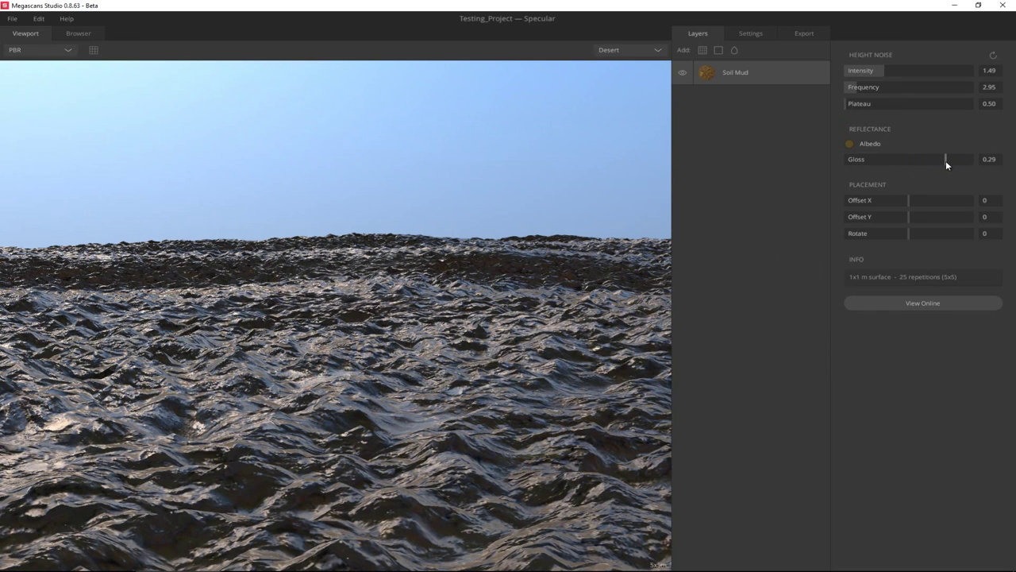
drag(945, 161, 865, 161)
drag(492, 195, 703, 175)
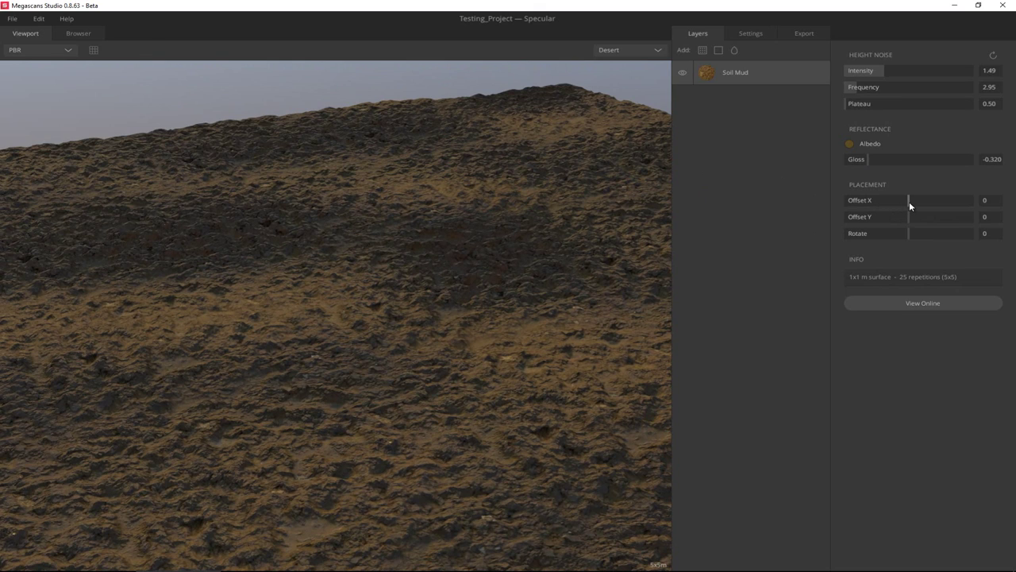
Step: Try an X offset of -0.050 on the Soil Mud layer, then leave its placement at X 0.00, Y 0.01 and rotation 0.00
mouse_move(910, 205)
mouse_down()
mouse_move(1012, 214)
mouse_move(838, 206)
mouse_move(903, 205)
mouse_up()
drag(447, 242, 415, 221)
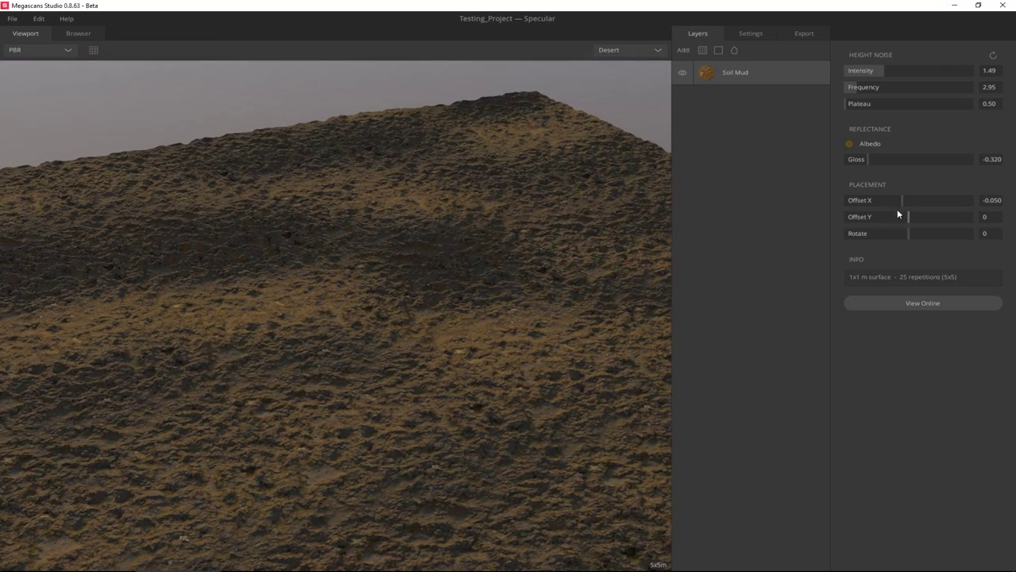
mouse_move(904, 203)
mouse_down()
mouse_move(885, 219)
mouse_move(910, 221)
mouse_up()
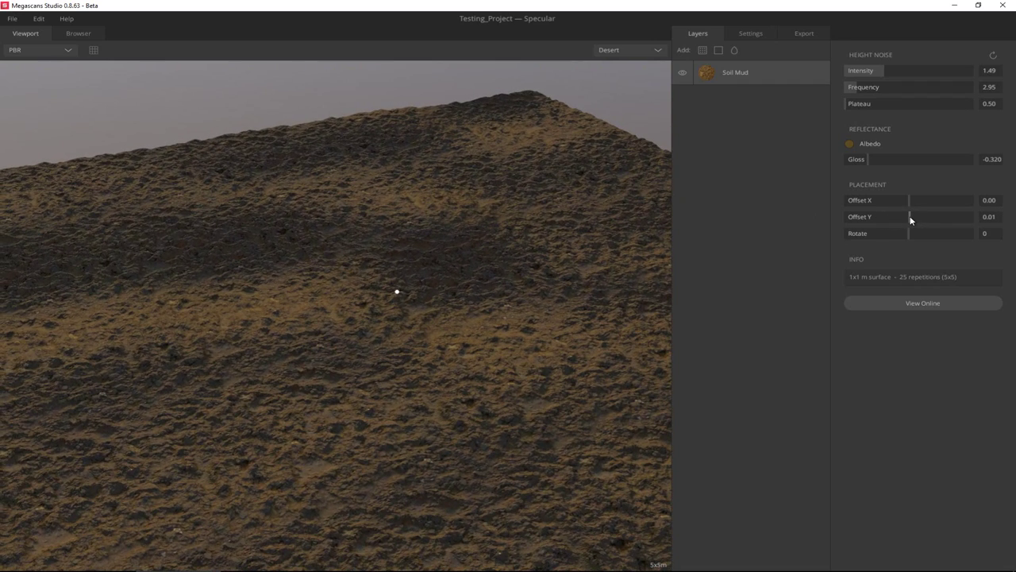
mouse_move(927, 238)
mouse_down()
mouse_move(941, 235)
mouse_move(883, 240)
mouse_move(917, 241)
mouse_up()
drag(529, 217, 415, 220)
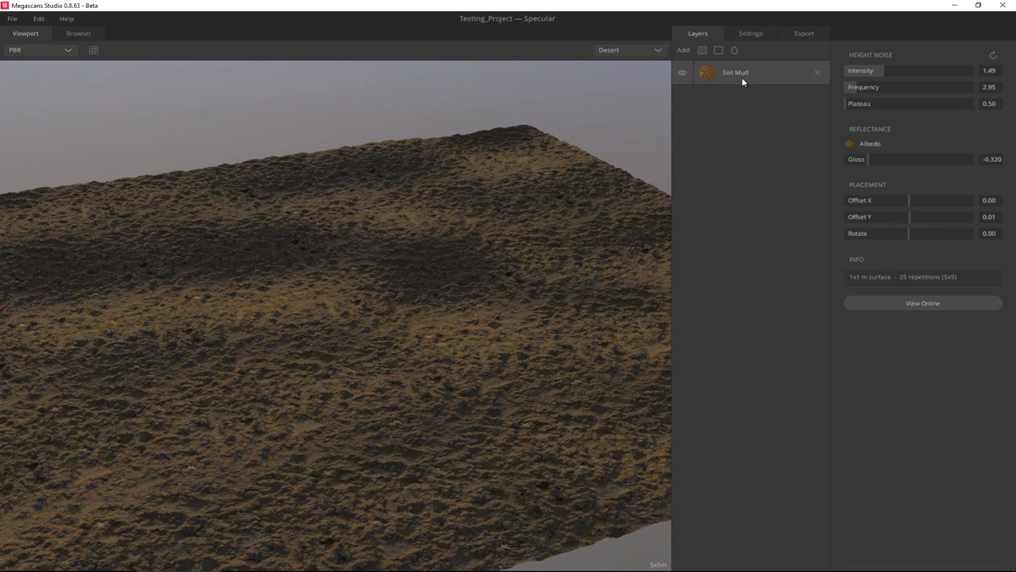
Step: Add the cracked, light-brown Soil Mud surface as a second layer above the base mud
click(705, 51)
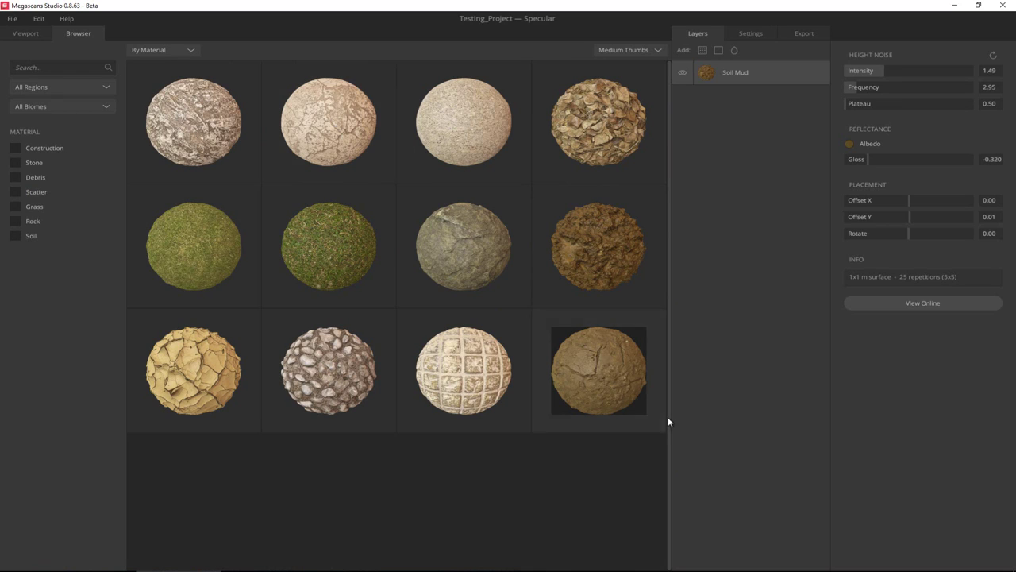
double_click(602, 374)
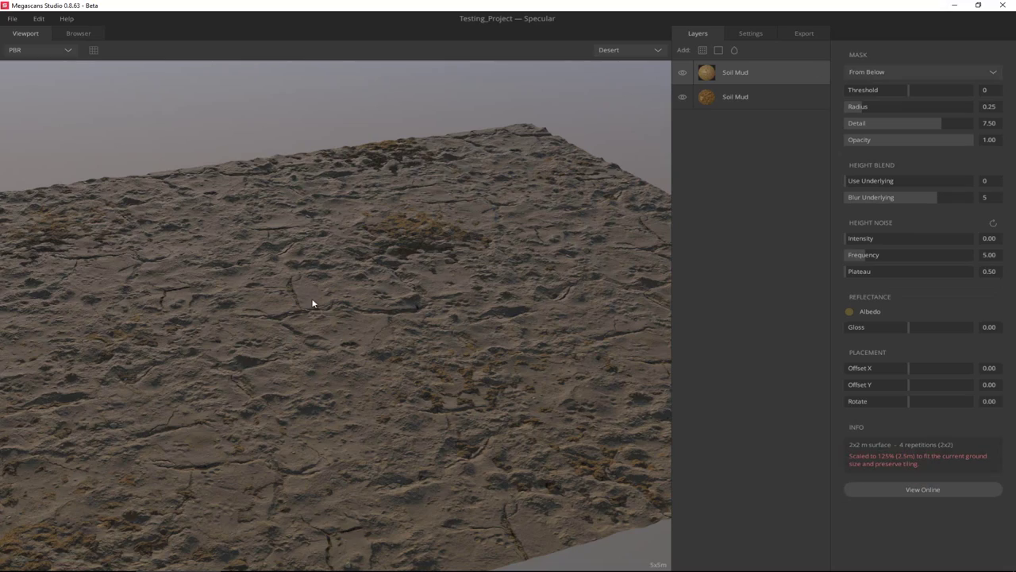
drag(312, 303, 362, 305)
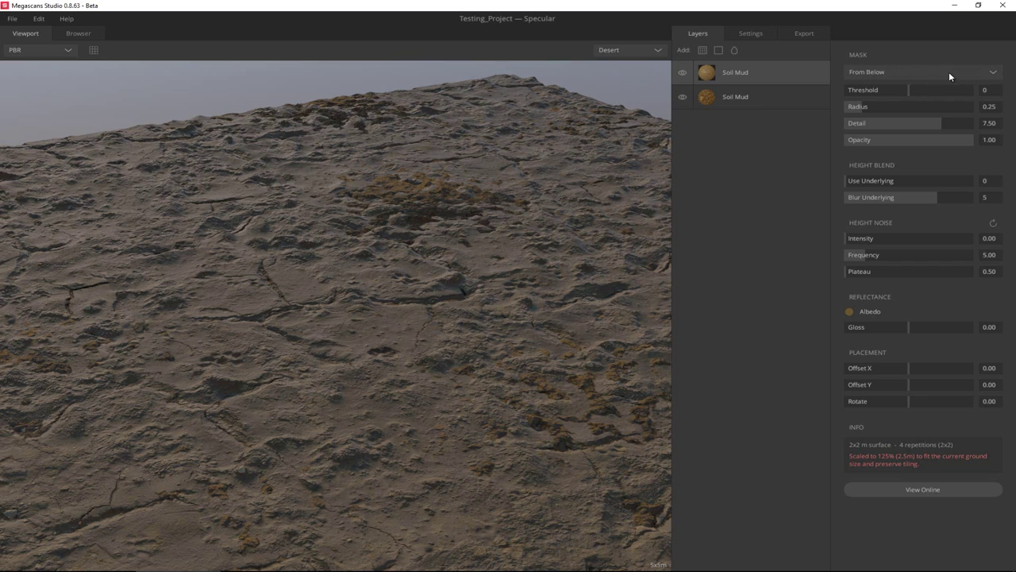
Step: Switch the upper Soil Mud layer's mask to From Above and examine how it blends with the base
click(887, 74)
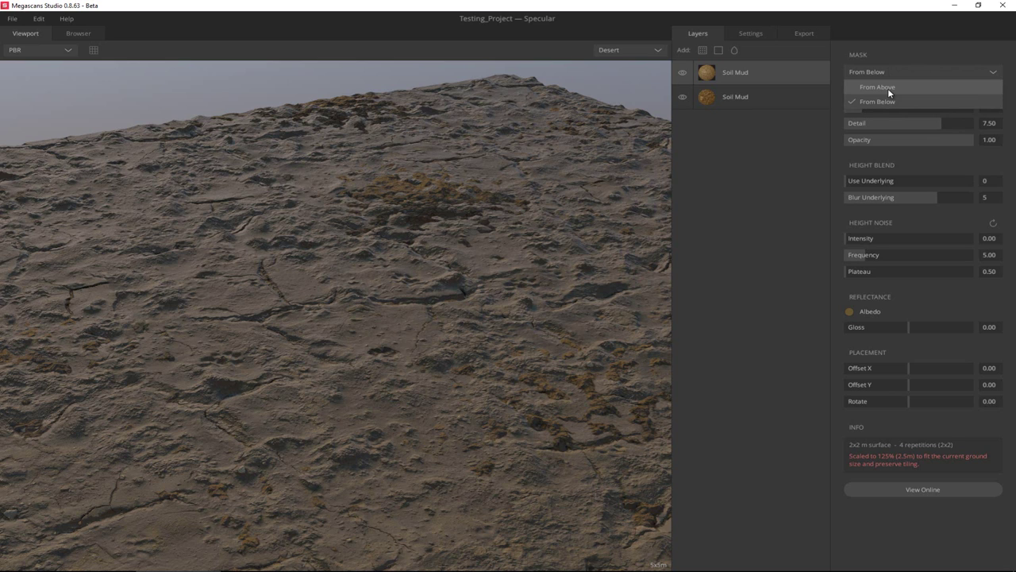
click(887, 88)
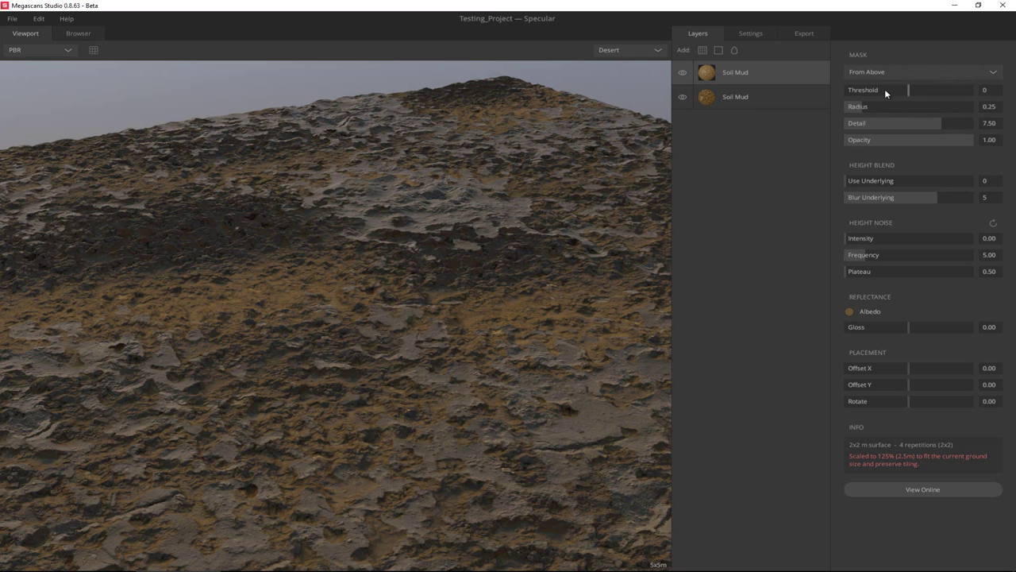
drag(388, 299, 320, 323)
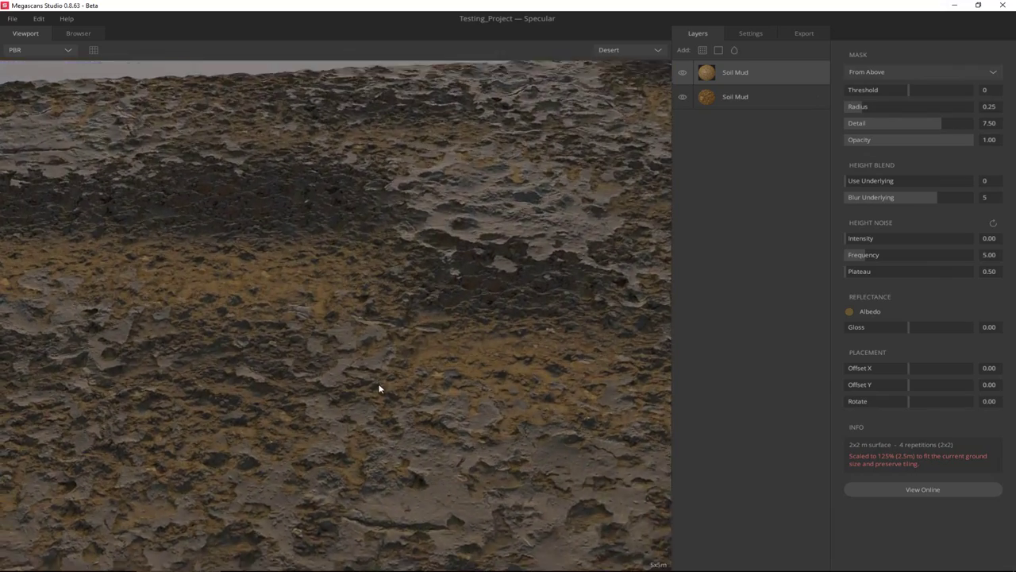